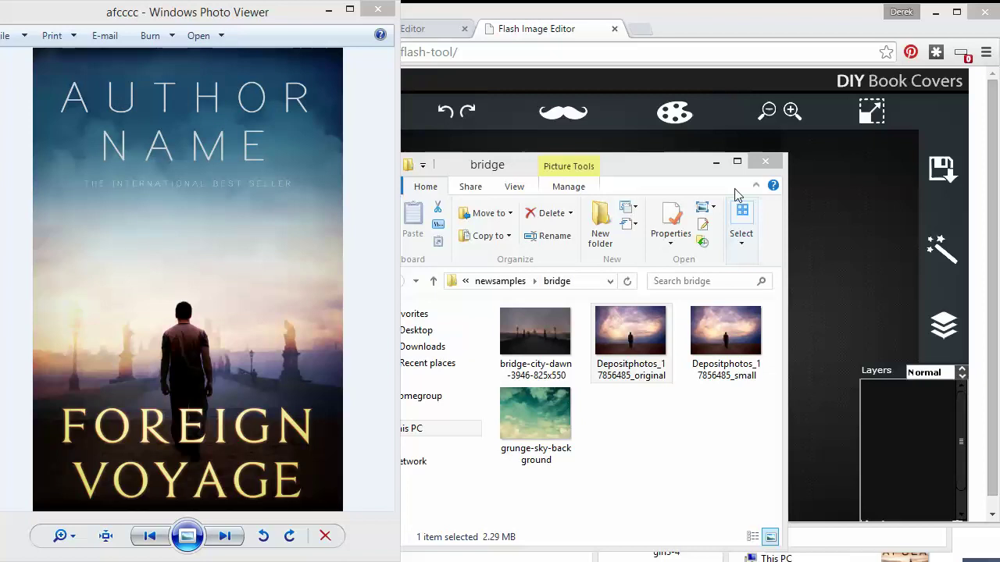
# Minimize the 'bridge' File Explorer window so the editor's blank canvas shows
pyautogui.click(712, 164)
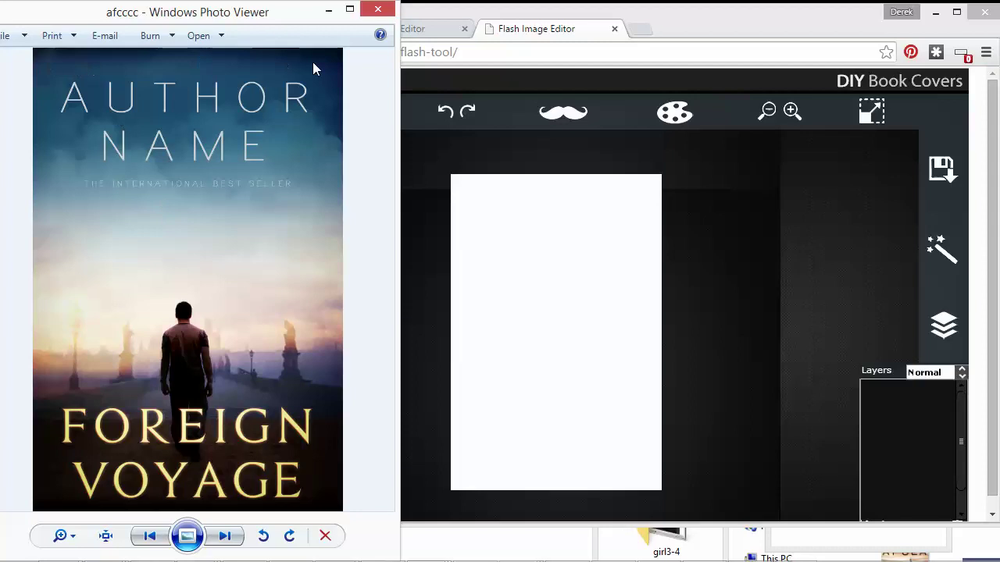
# Hide Photo Viewer and import the bridge-city-dawn photo onto the cover
pyautogui.click(328, 13)
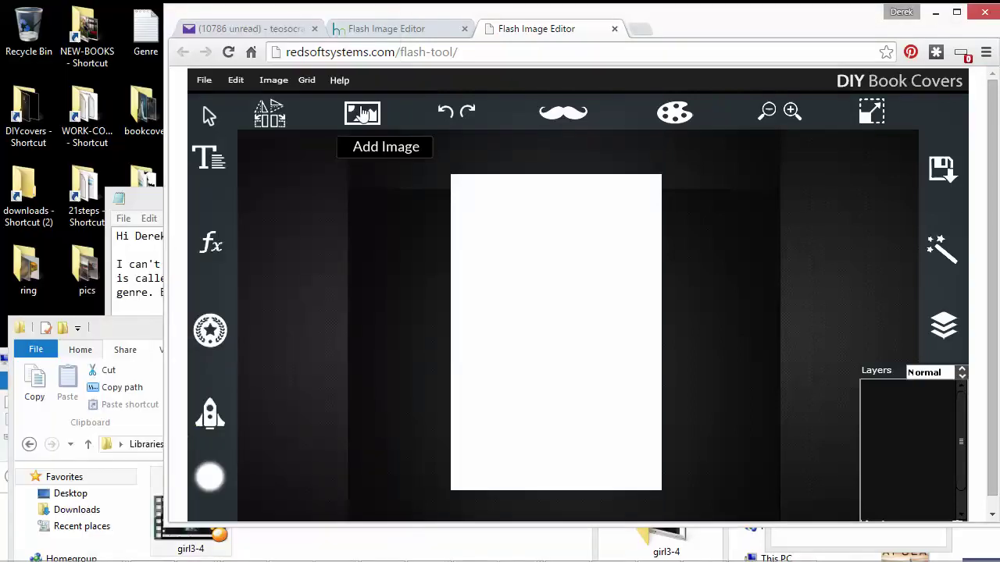
pyautogui.click(364, 116)
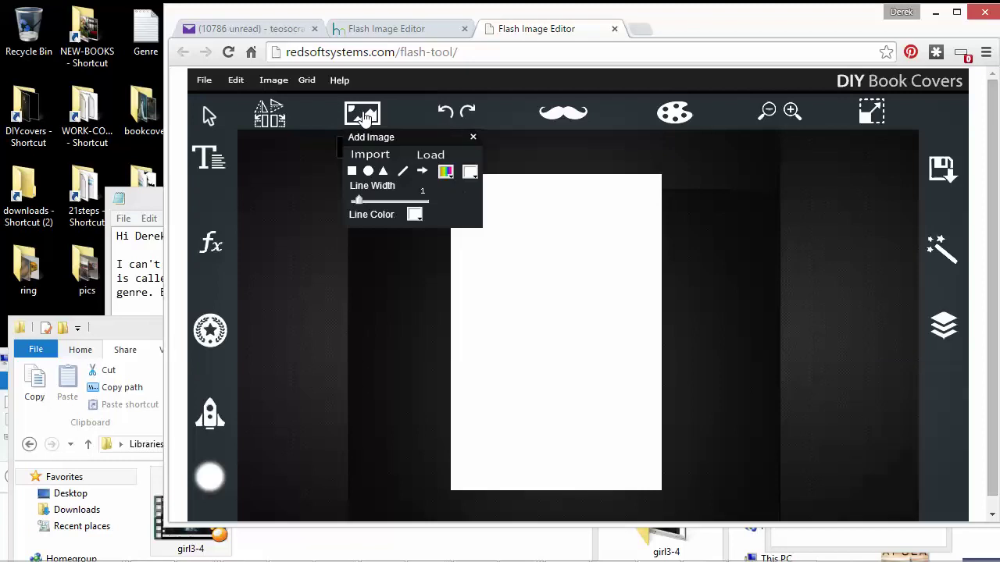
pyautogui.click(374, 159)
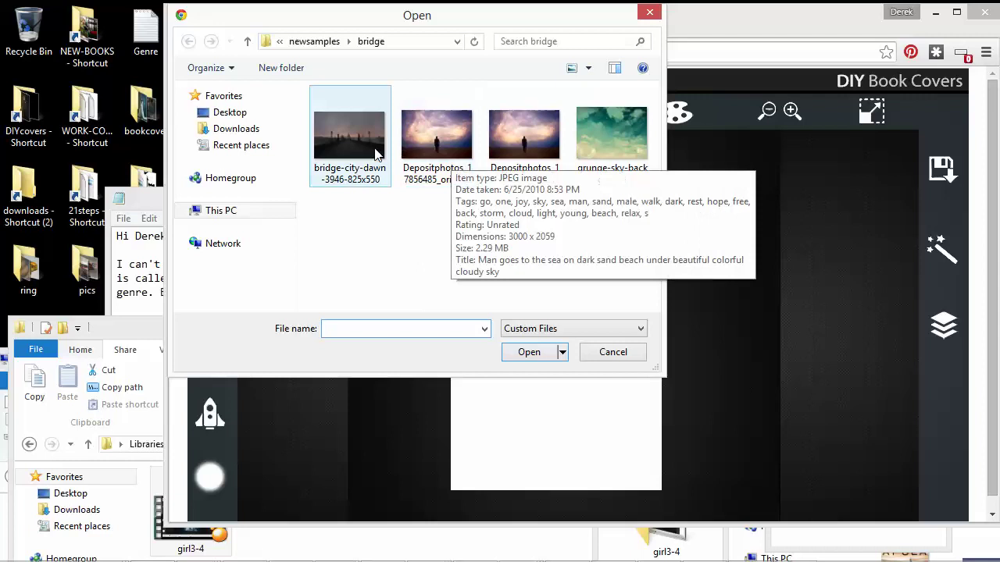
pyautogui.click(364, 152)
pyautogui.click(528, 353)
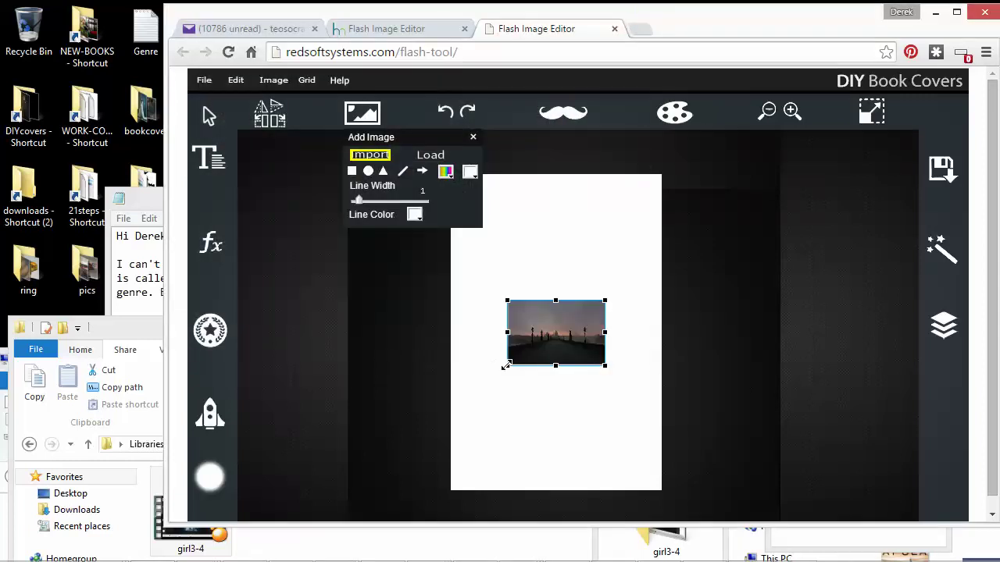
# Enlarge and position the bridge photo over the lower two-thirds of the cover
pyautogui.moveTo(447, 394); pyautogui.dragTo(398, 430)
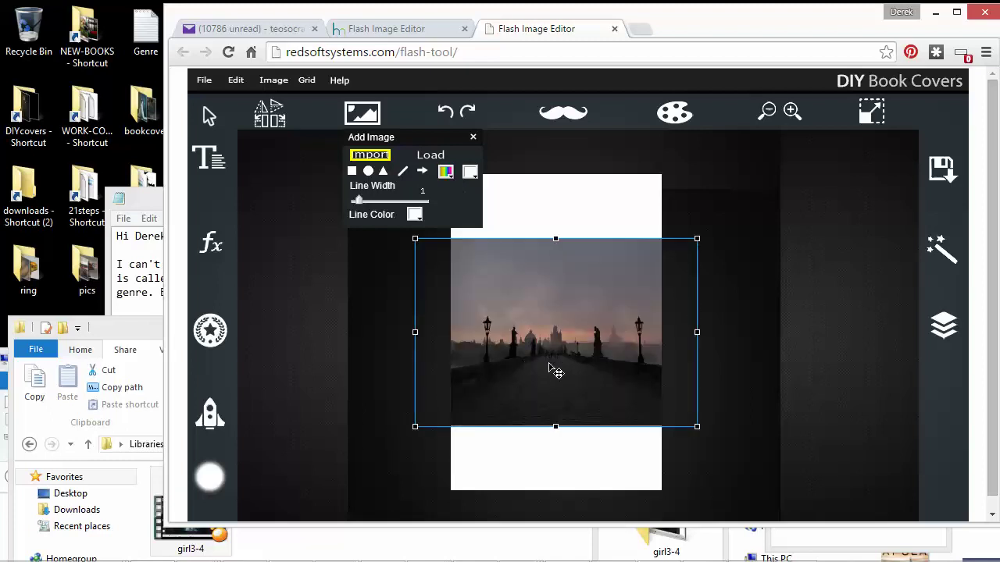
pyautogui.moveTo(556, 370); pyautogui.dragTo(572, 402)
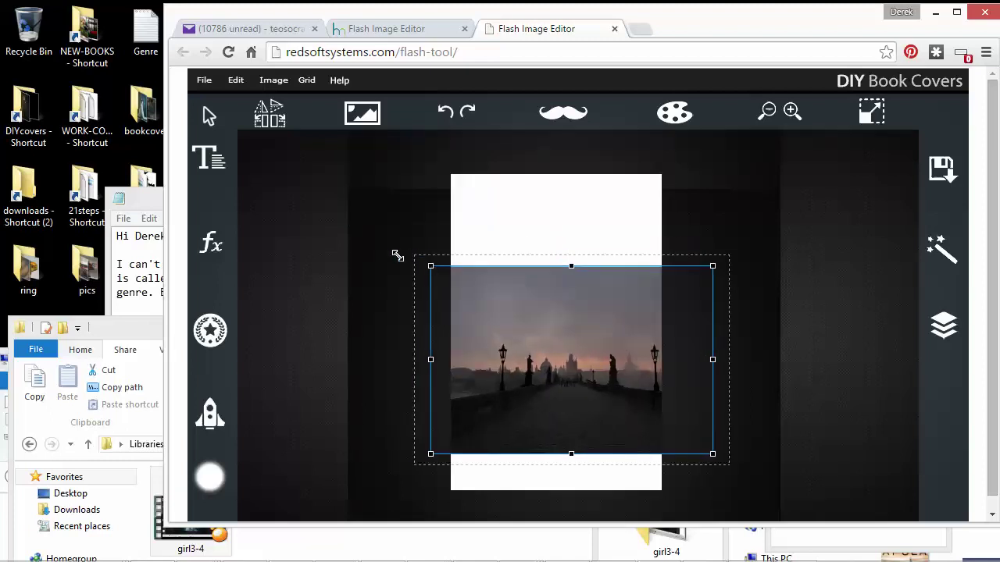
pyautogui.moveTo(397, 255); pyautogui.dragTo(396, 263)
pyautogui.moveTo(515, 339); pyautogui.dragTo(515, 352)
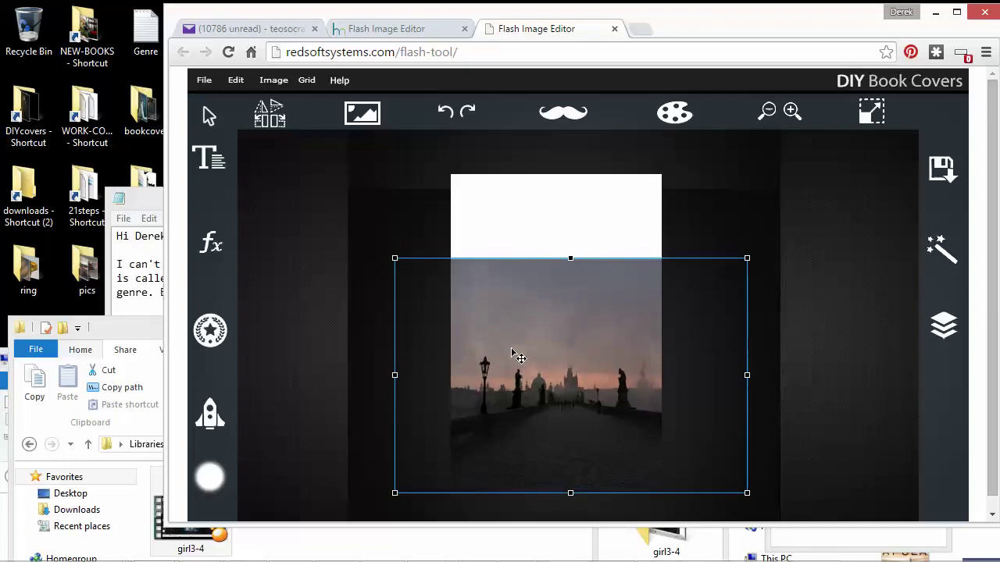
pyautogui.click(698, 224)
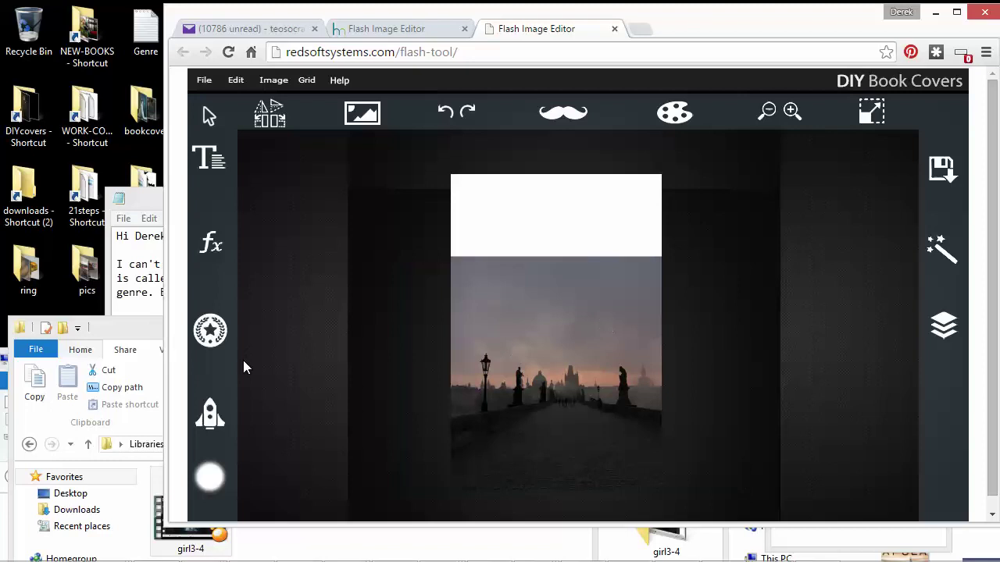
pyautogui.moveTo(168, 522); pyautogui.dragTo(11, 551)
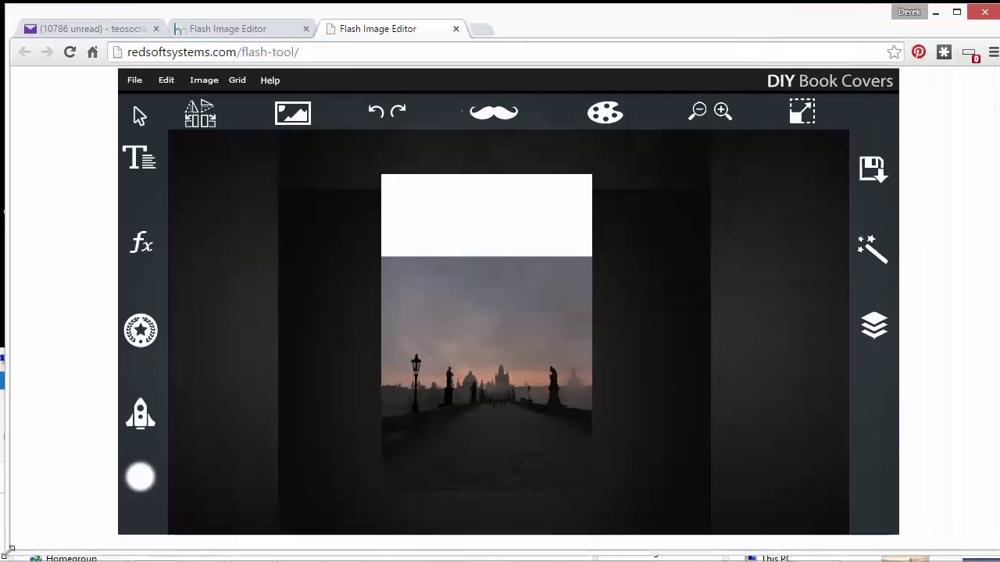
# Import the Depositphotos_17856485_small photo of the lone man onto the cover
pyautogui.click(290, 114)
pyautogui.click(298, 156)
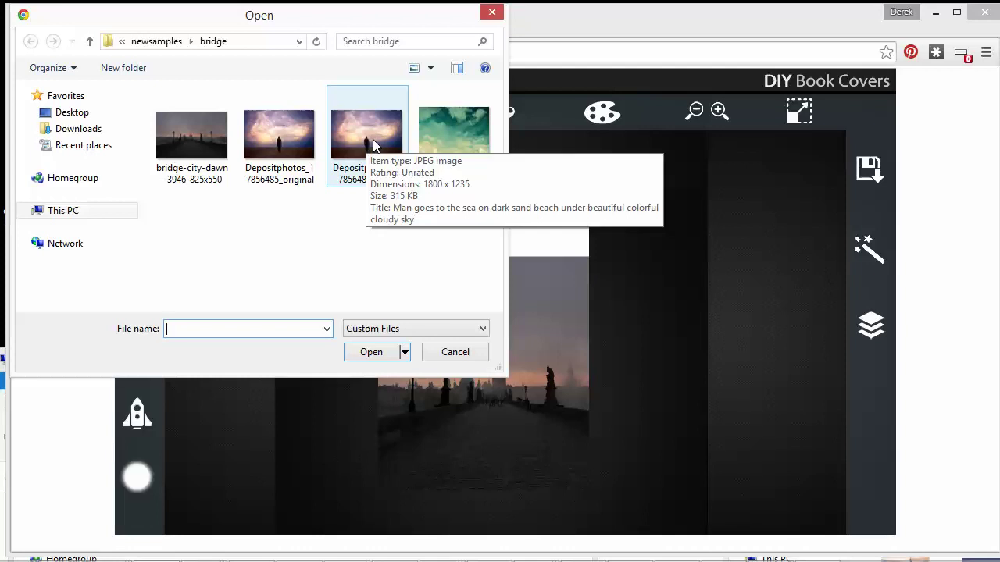
pyautogui.click(374, 143)
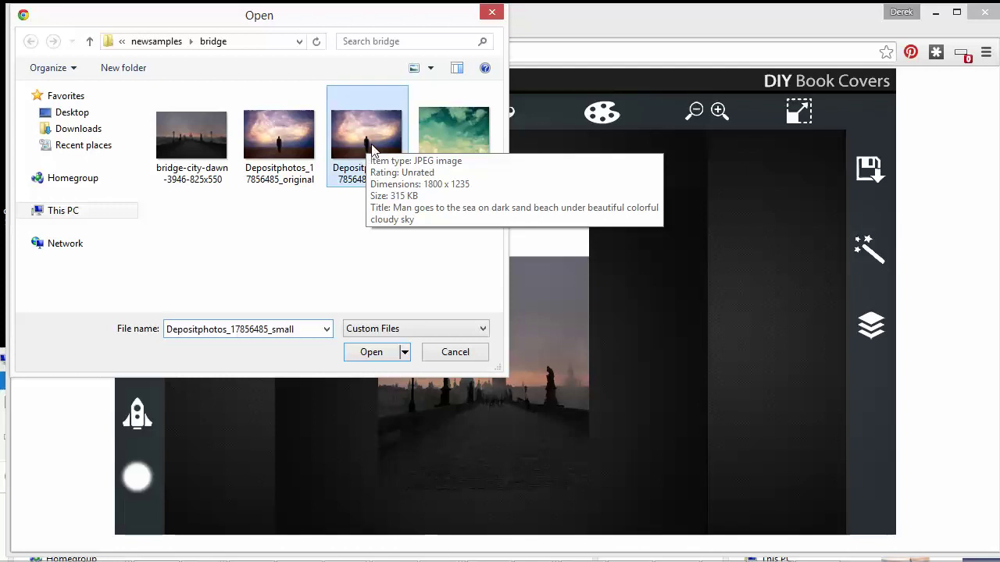
pyautogui.click(373, 351)
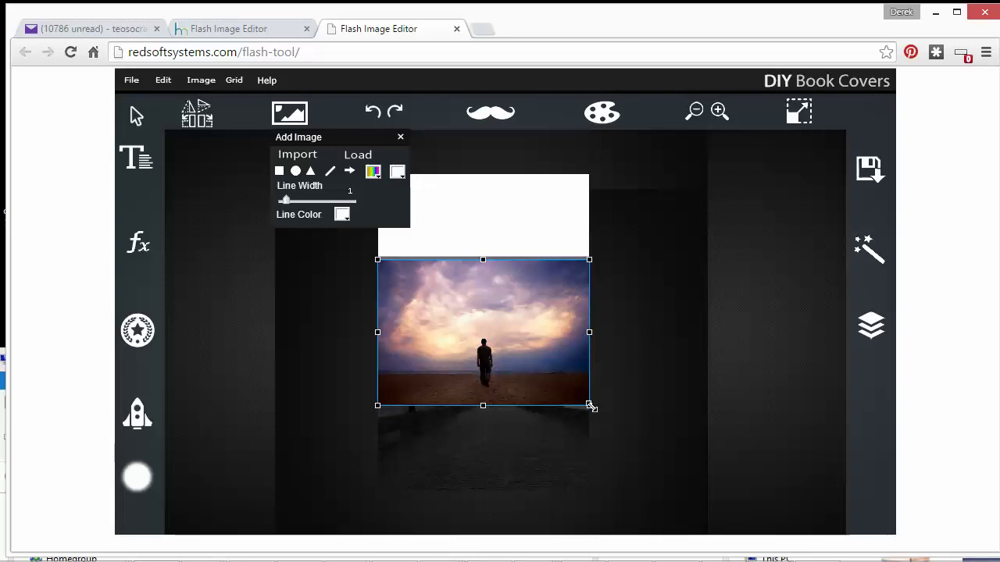
# Scale and reposition the lone-man photo to fill the whole cover
pyautogui.moveTo(600, 414); pyautogui.dragTo(638, 440)
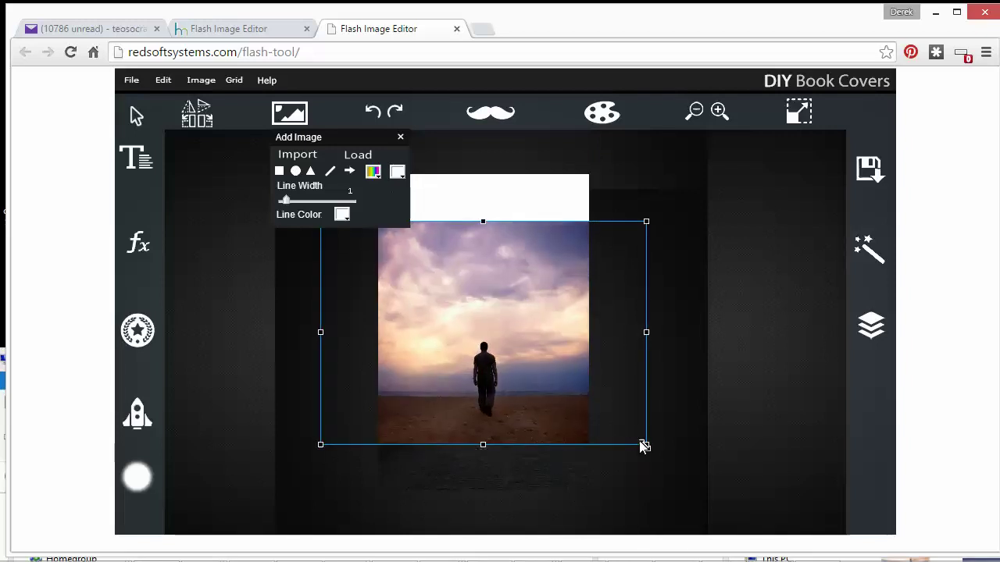
pyautogui.click(672, 389)
pyautogui.moveTo(514, 352); pyautogui.dragTo(505, 374)
pyautogui.moveTo(645, 244); pyautogui.dragTo(694, 211)
pyautogui.moveTo(551, 292); pyautogui.dragTo(510, 278)
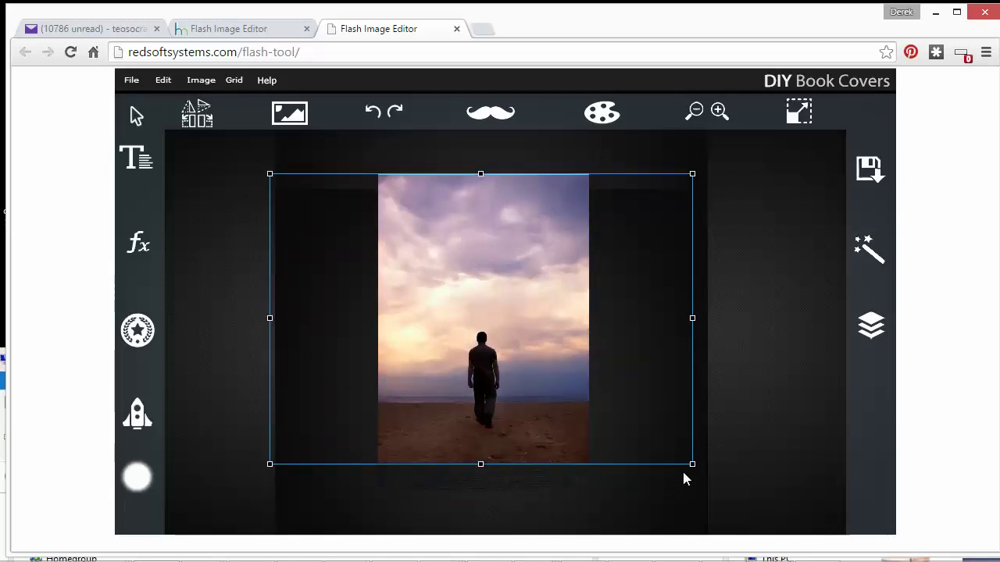
pyautogui.moveTo(694, 467); pyautogui.dragTo(720, 489)
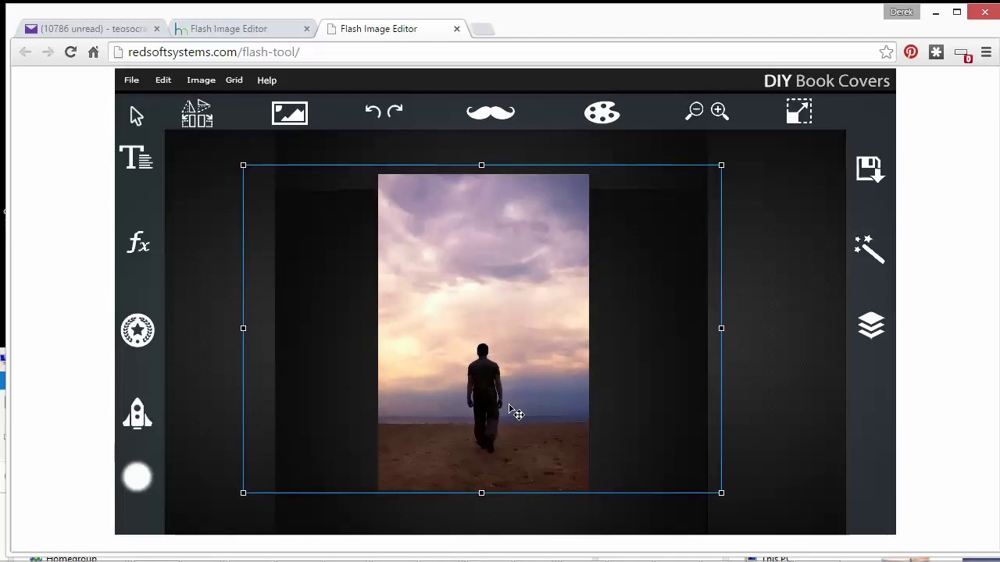
pyautogui.moveTo(242, 165); pyautogui.dragTo(247, 169)
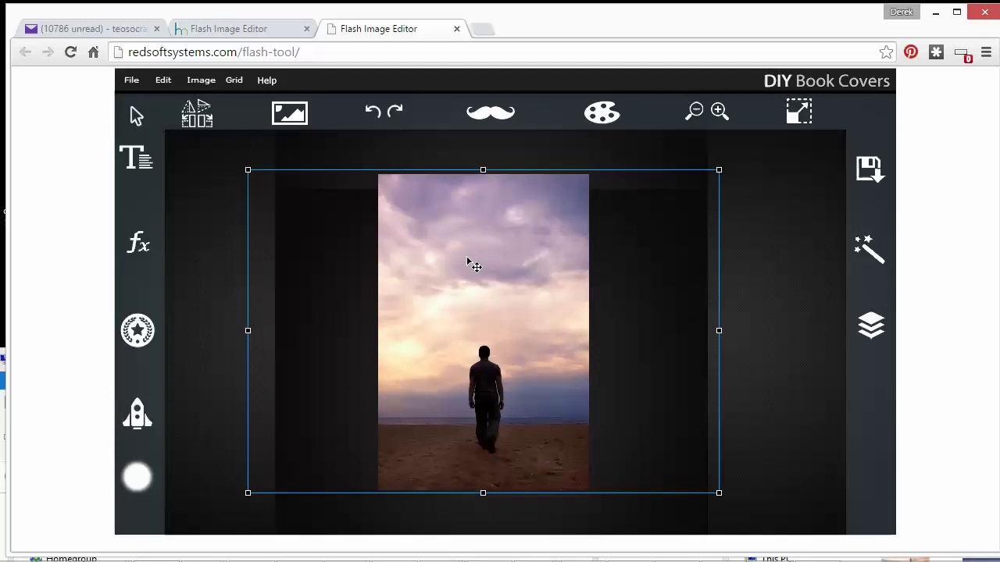
# Open the layers list, briefly hide the top layer, and move the girl3-4 folder window aside
pyautogui.click(490, 143)
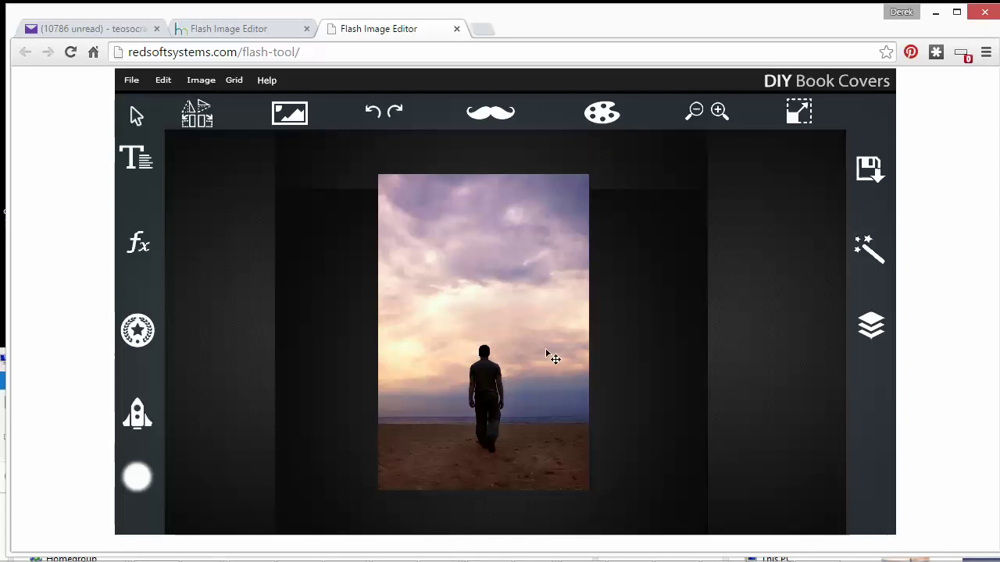
pyautogui.click(870, 324)
pyautogui.click(820, 391)
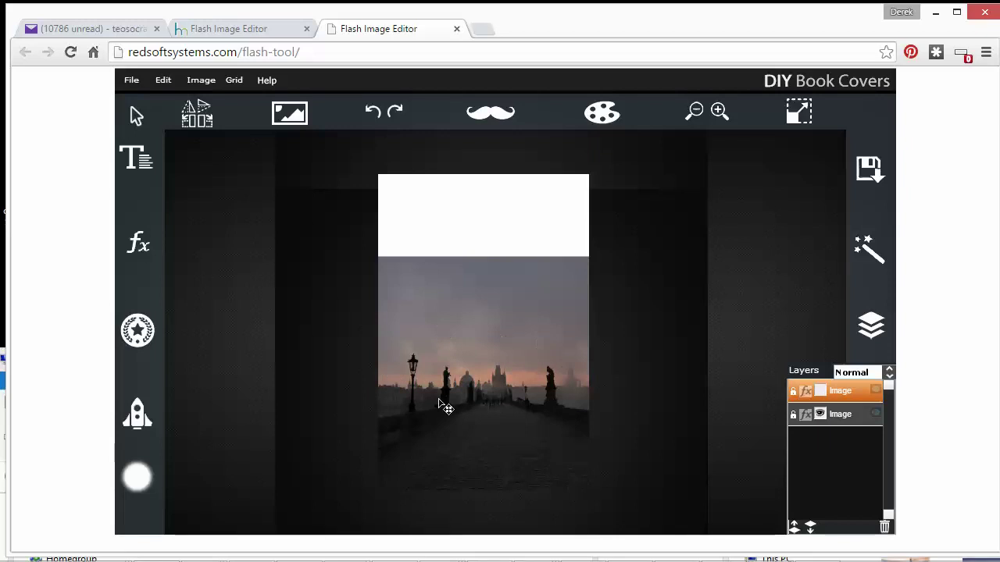
pyautogui.moveTo(11, 234); pyautogui.dragTo(156, 227)
pyautogui.click(94, 468)
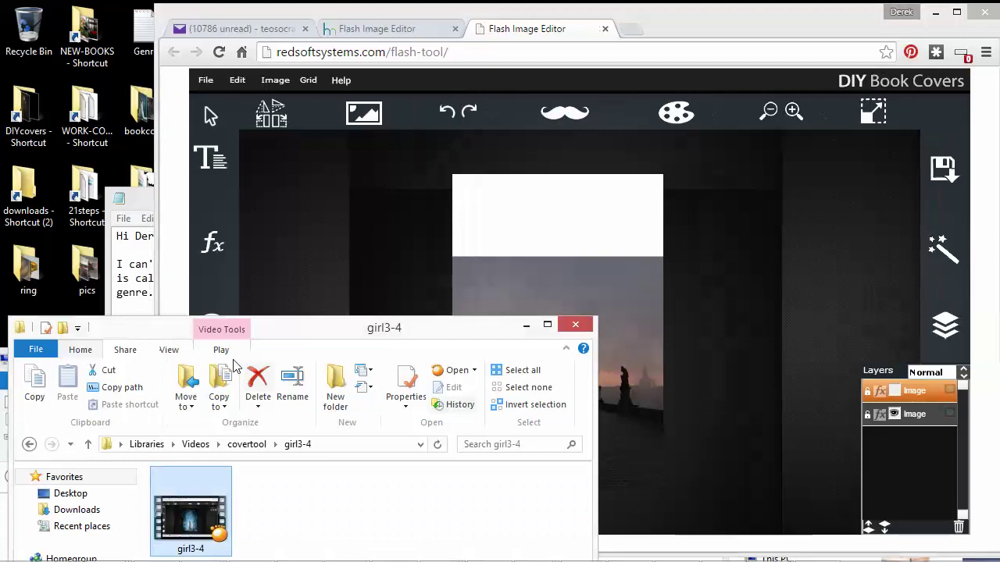
pyautogui.moveTo(290, 330); pyautogui.dragTo(138, 236)
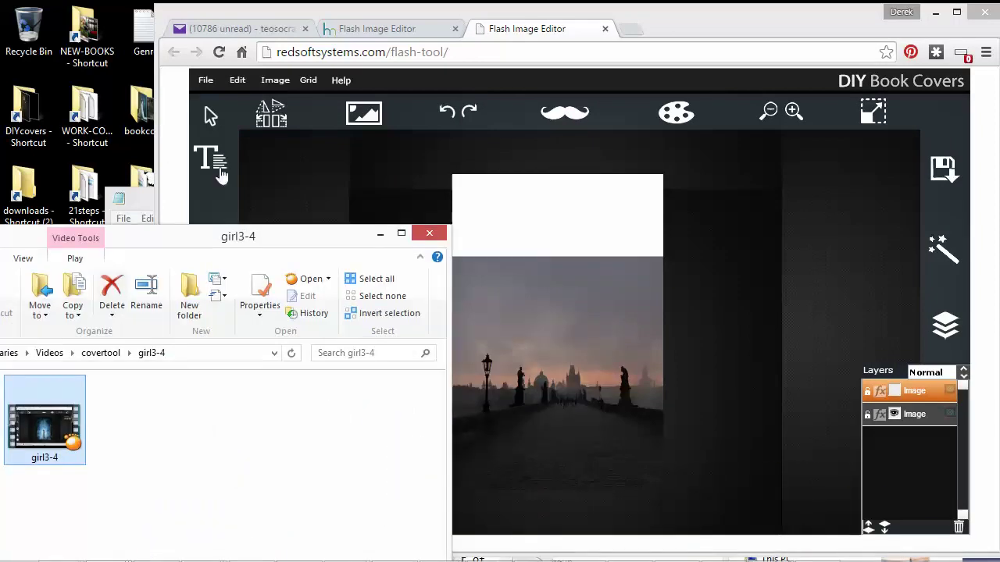
pyautogui.moveTo(157, 158); pyautogui.dragTo(17, 158)
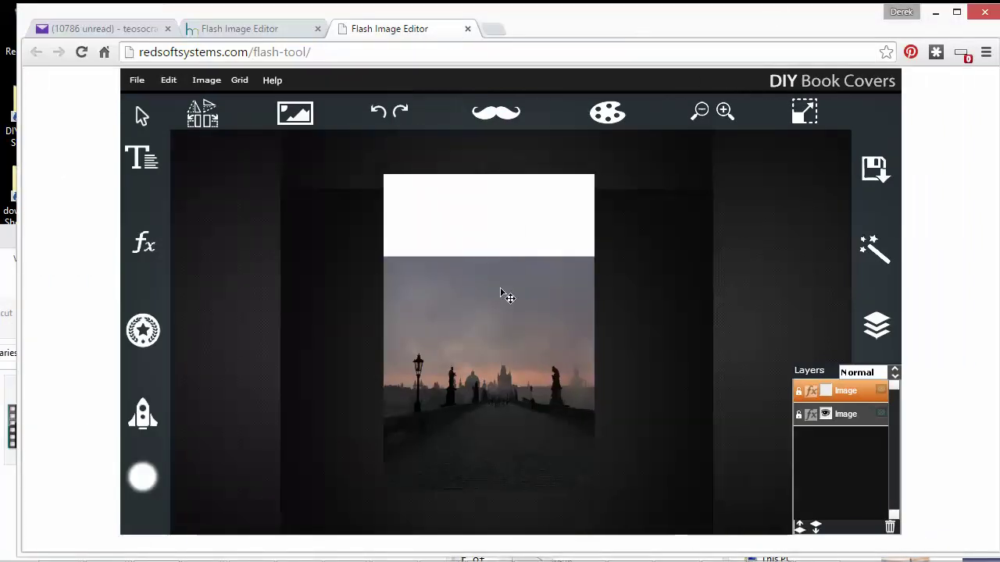
pyautogui.click(825, 391)
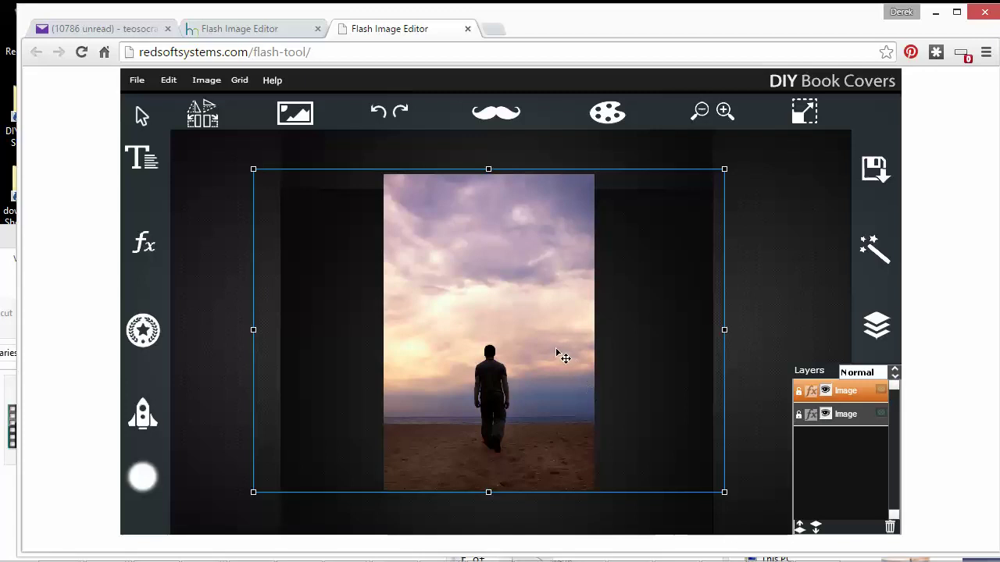
# Try Lighten and Screen on the top sky layer, then settle on Multiply
pyautogui.click(865, 373)
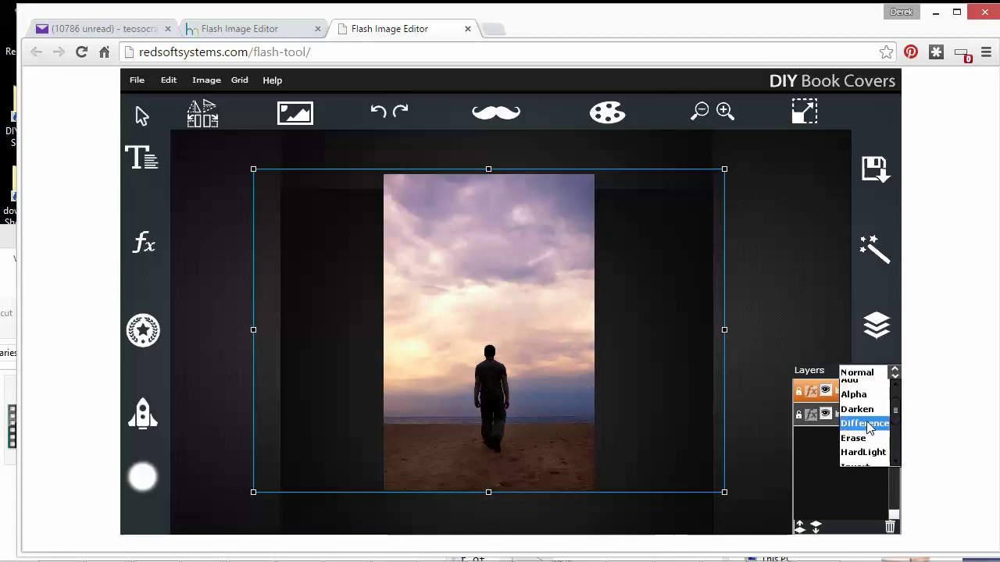
pyautogui.scroll(-4, 866, 427)
pyautogui.click(867, 412)
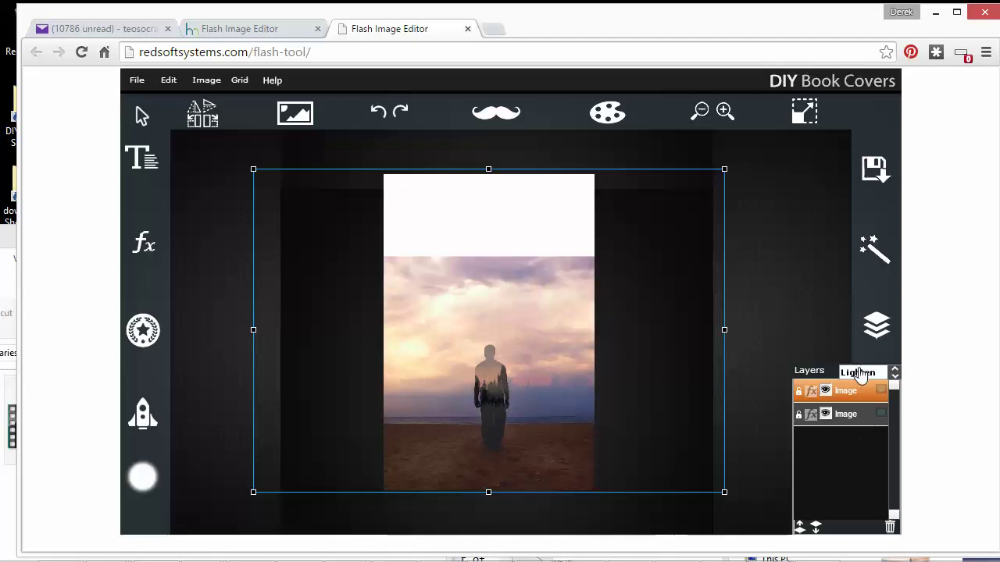
pyautogui.click(859, 374)
pyautogui.click(856, 444)
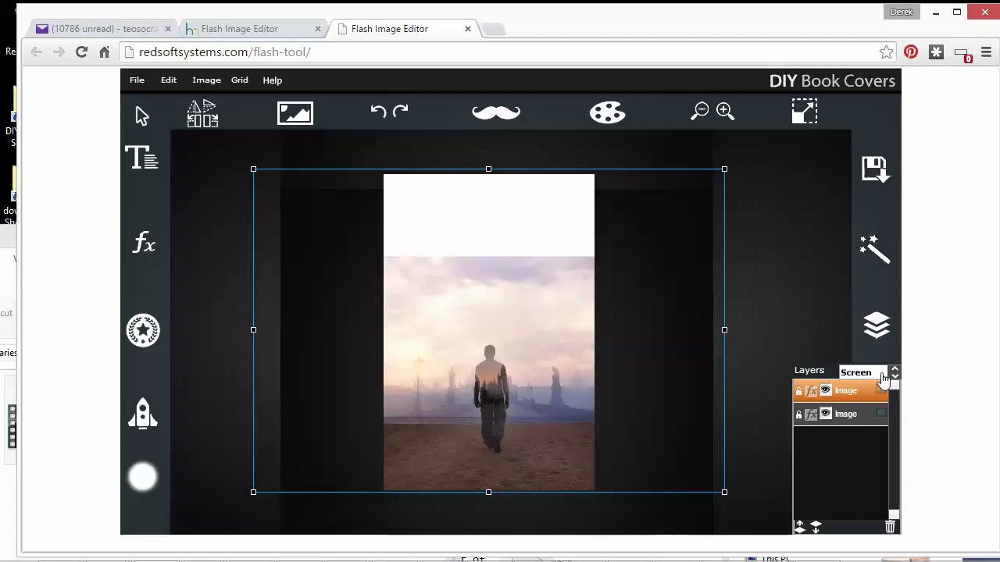
pyautogui.click(862, 373)
pyautogui.click(869, 416)
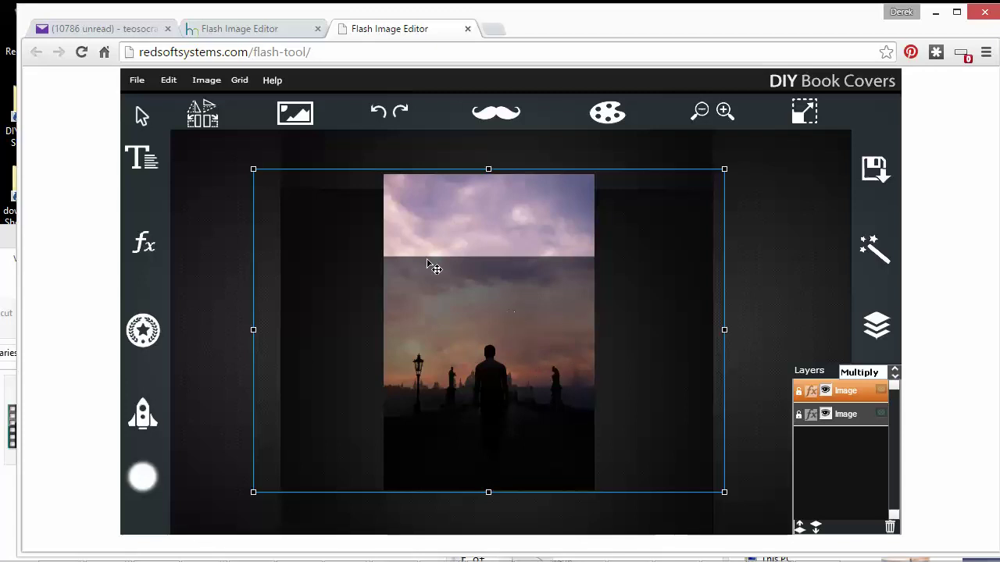
# Hide the sky layer and softly erase the bridge photo's top edge with a size-700 eraser
pyautogui.click(825, 390)
pyautogui.click(832, 415)
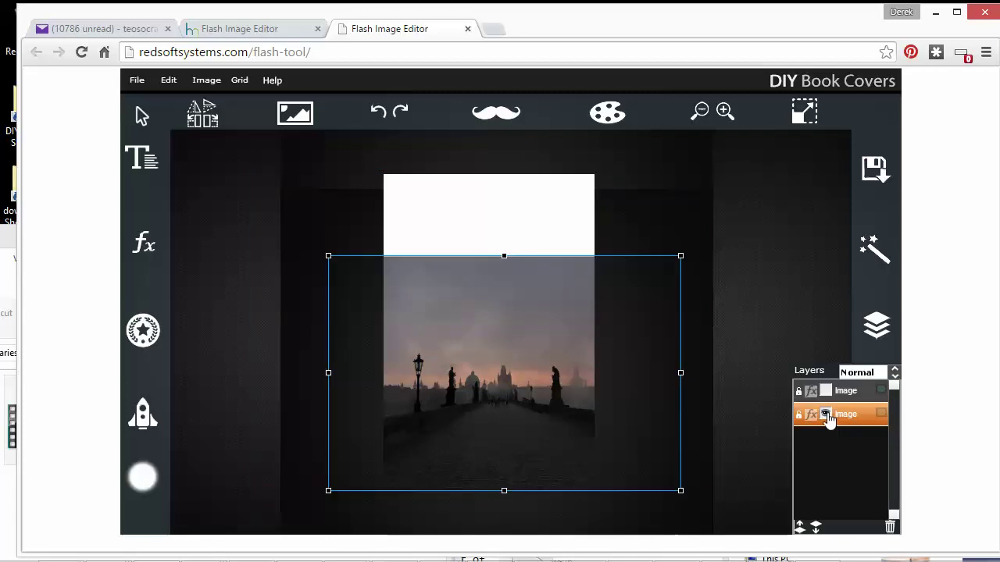
pyautogui.click(826, 414)
pyautogui.click(828, 416)
pyautogui.click(142, 478)
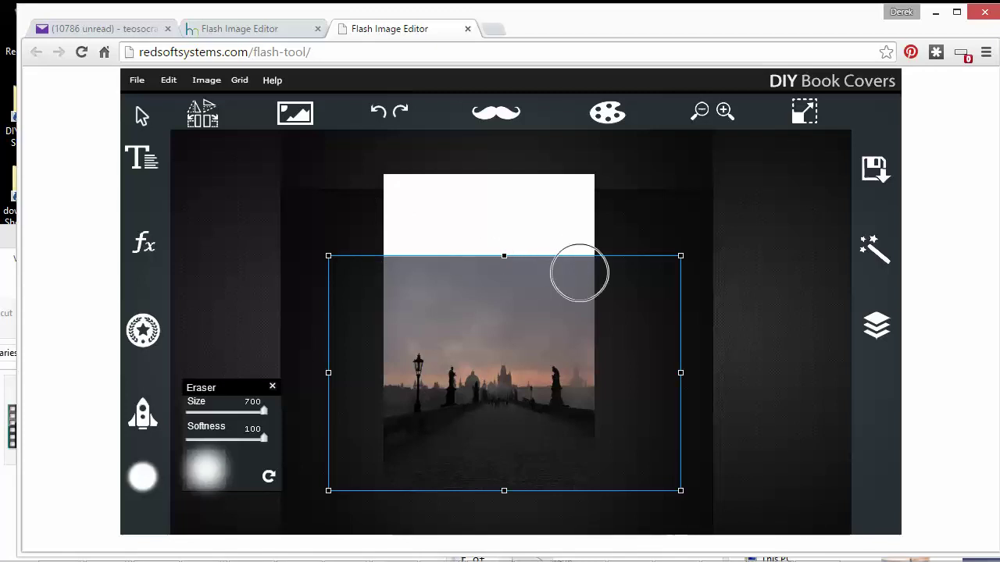
pyautogui.moveTo(575, 263)
pyautogui.mouseDown()
pyautogui.moveTo(453, 251)
pyautogui.moveTo(363, 259)
pyautogui.moveTo(631, 264)
pyautogui.moveTo(395, 240)
pyautogui.moveTo(586, 247)
pyautogui.moveTo(386, 249)
pyautogui.mouseUp()
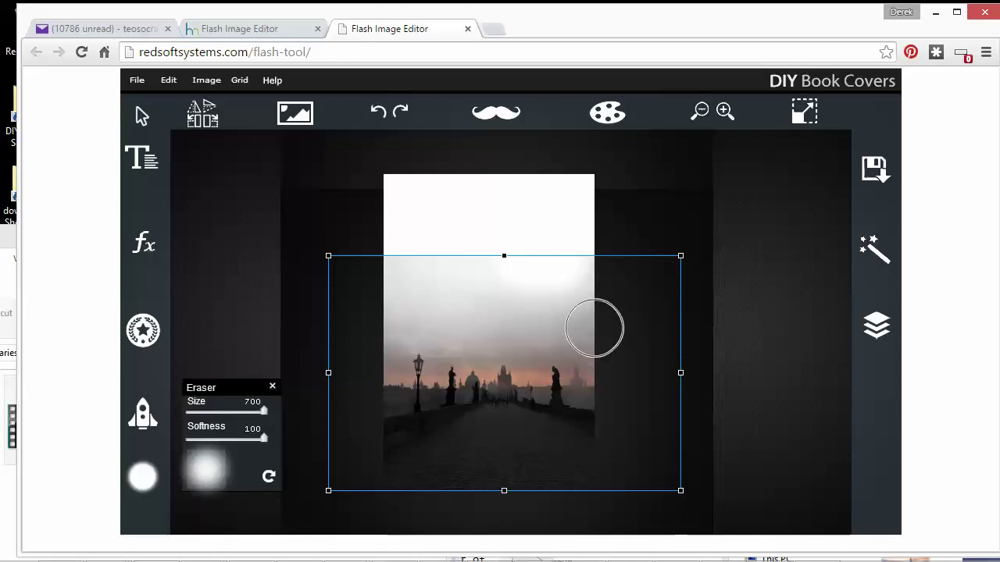
# Switch between the bridge and sky layers, ending with the sky layer selected
pyautogui.click(876, 324)
pyautogui.click(826, 399)
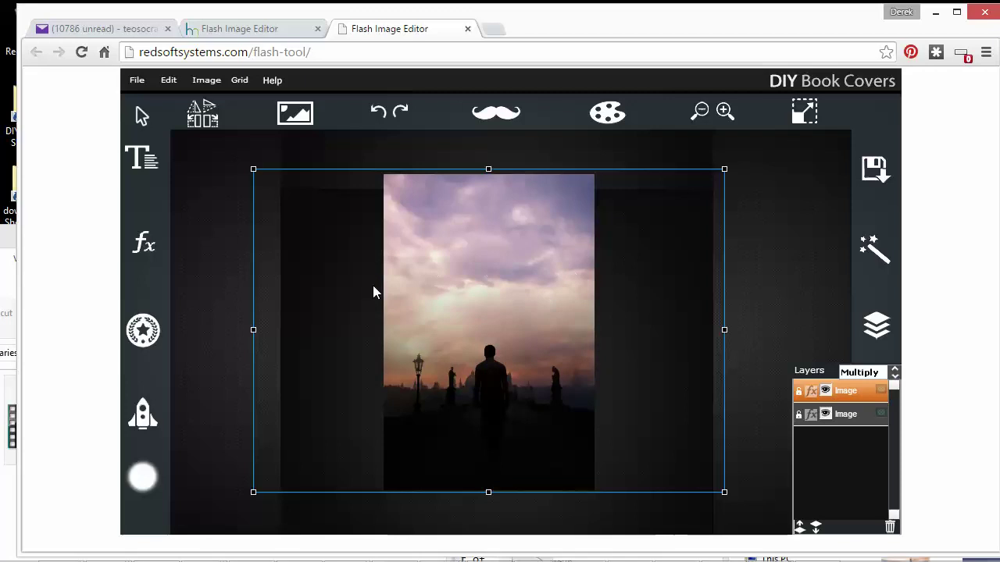
pyautogui.click(844, 415)
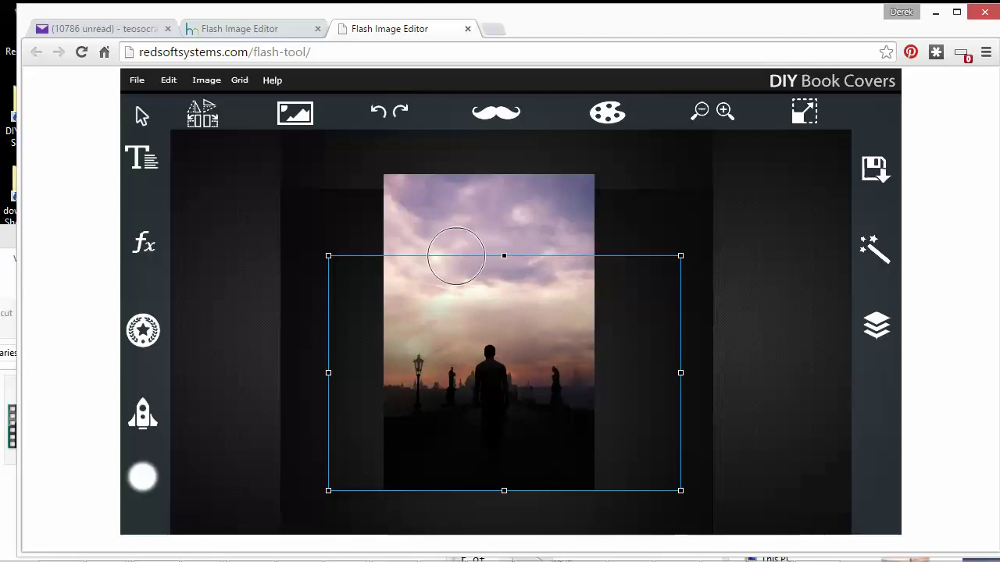
pyautogui.click(875, 324)
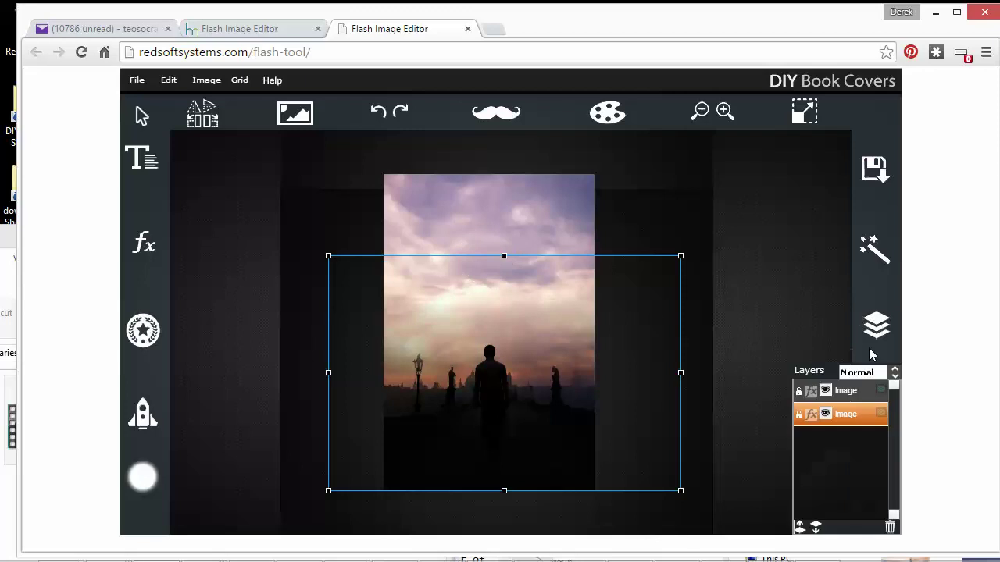
pyautogui.click(826, 391)
pyautogui.click(826, 390)
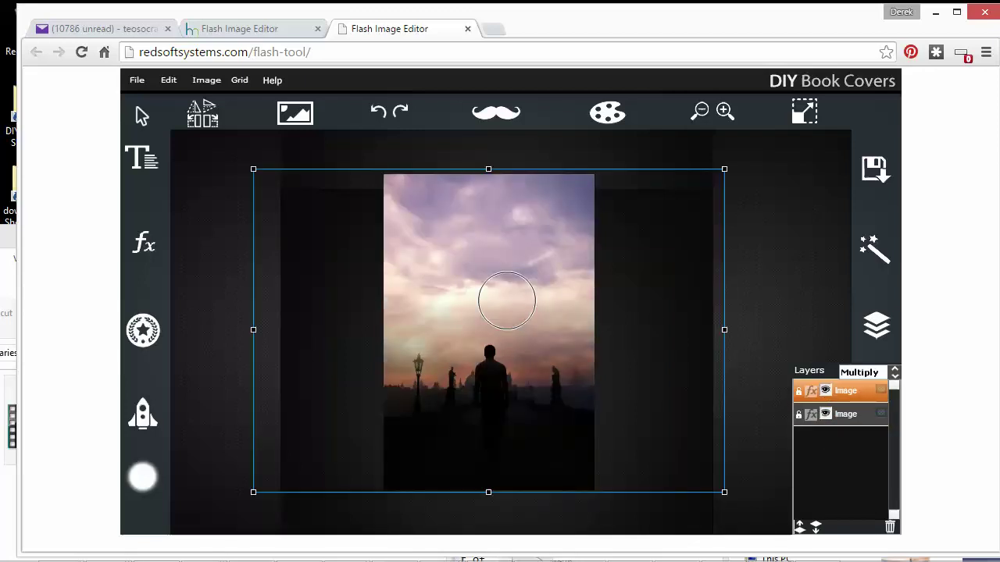
pyautogui.click(698, 346)
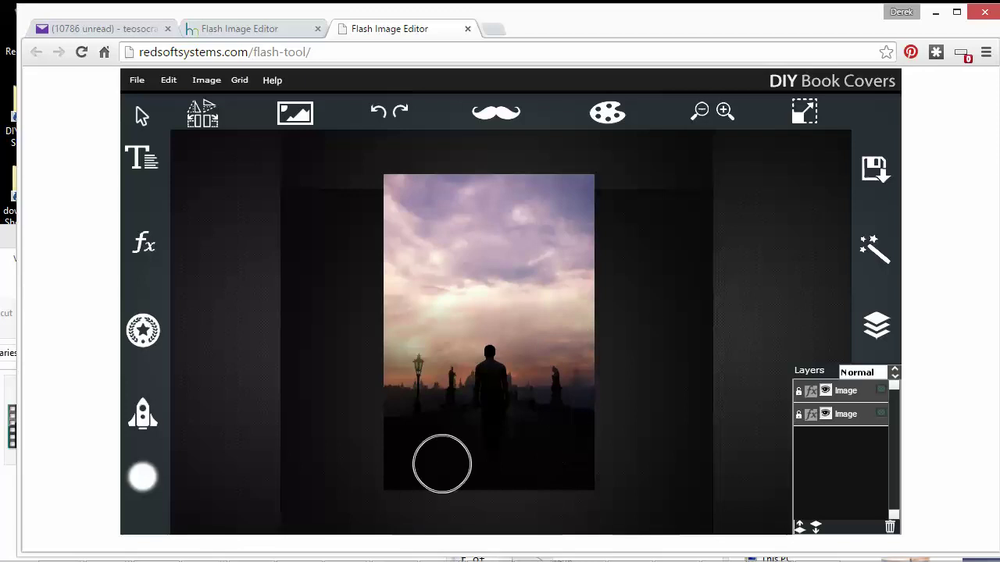
# Toggle the sky layer's visibility and dismiss the Flash context menu
pyautogui.click(829, 397)
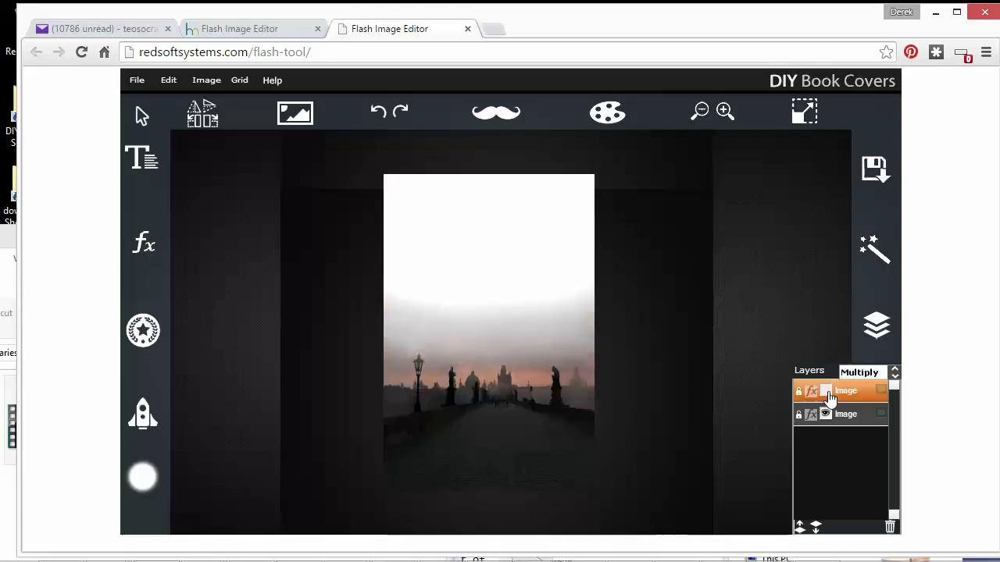
pyautogui.click(828, 394)
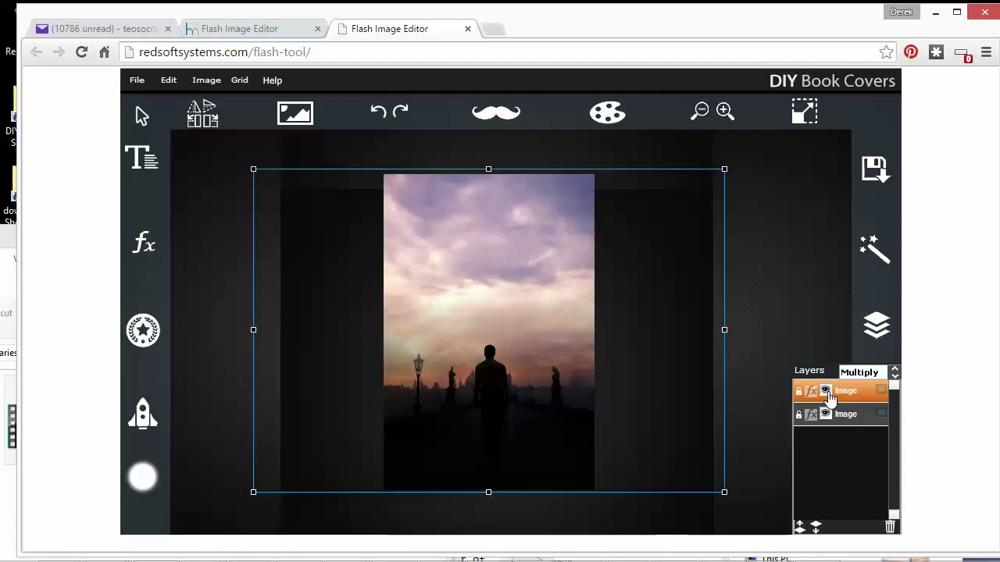
pyautogui.rightClick(845, 394)
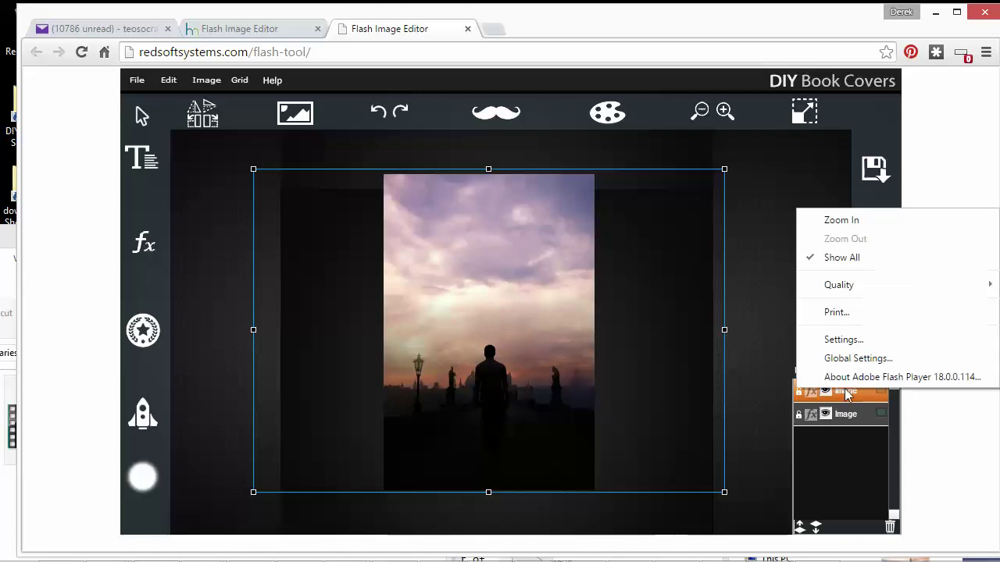
pyautogui.click(822, 391)
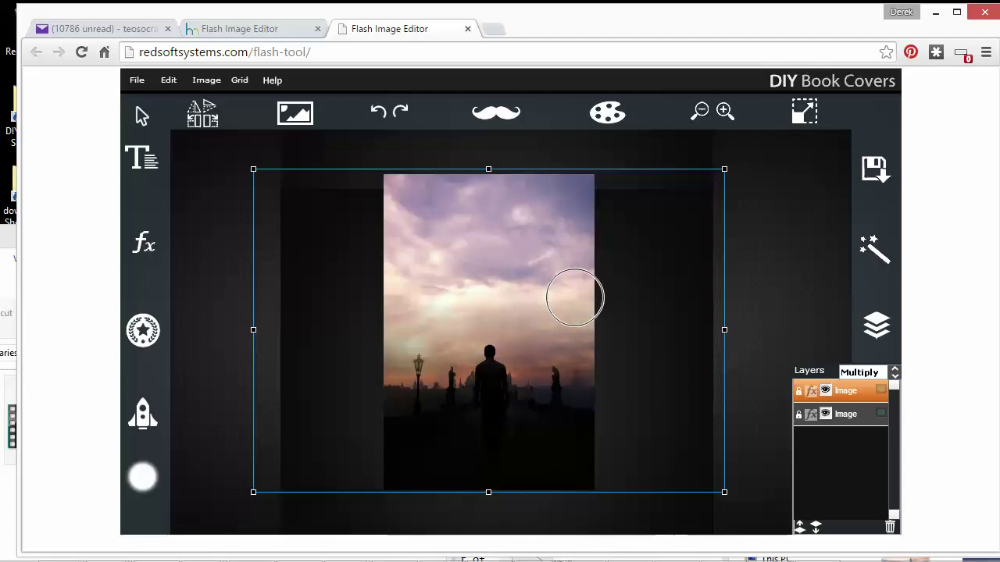
# Duplicate the Multiply sky layer, move the copy to the bottom, and hide the top layer
pyautogui.hotkey('ctrl', 'd')
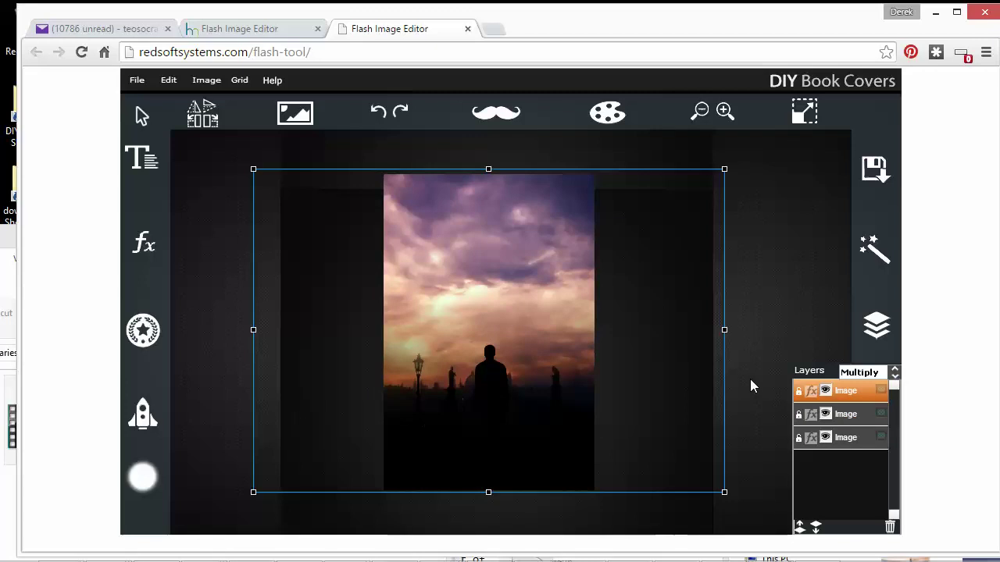
pyautogui.click(842, 414)
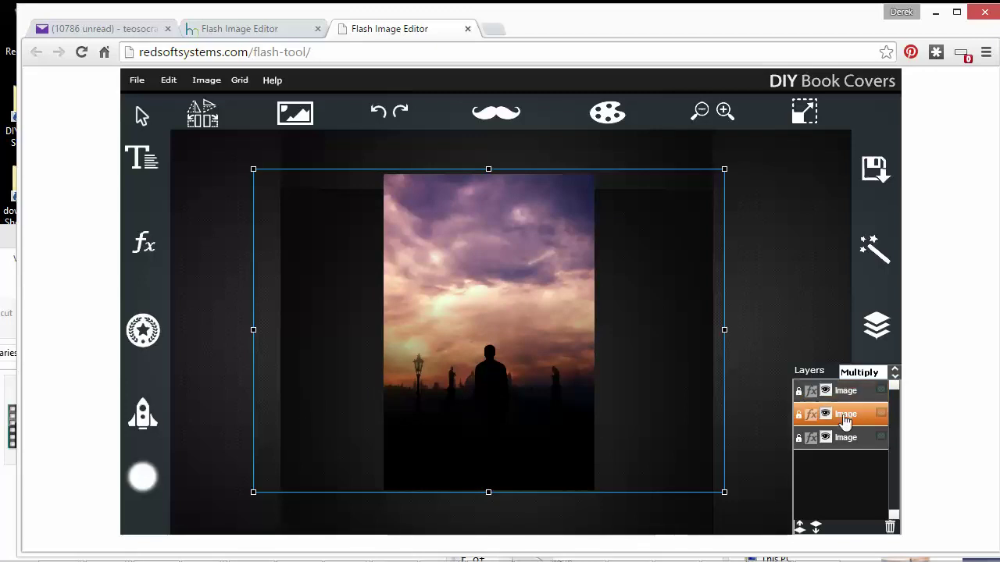
pyautogui.click(816, 528)
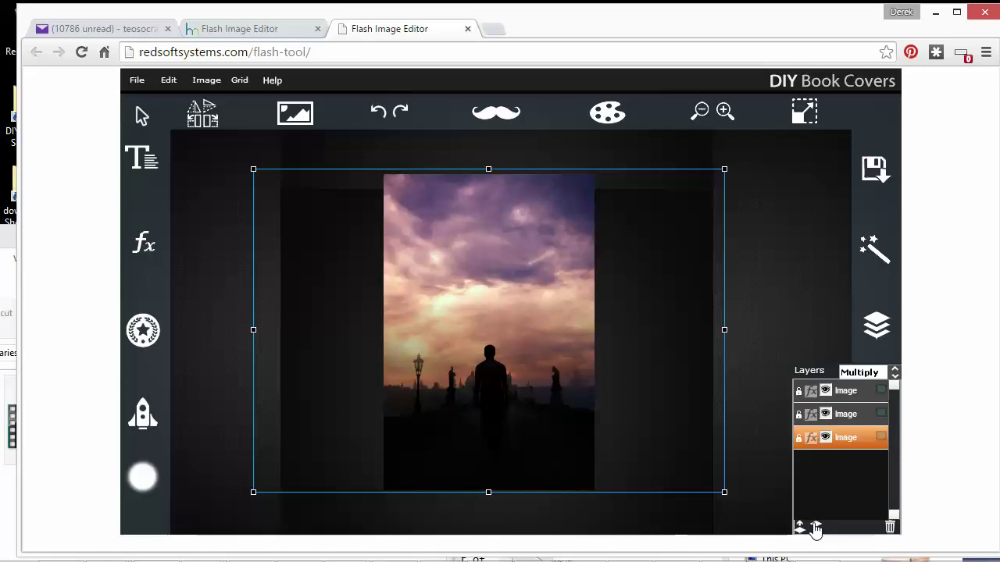
pyautogui.click(828, 394)
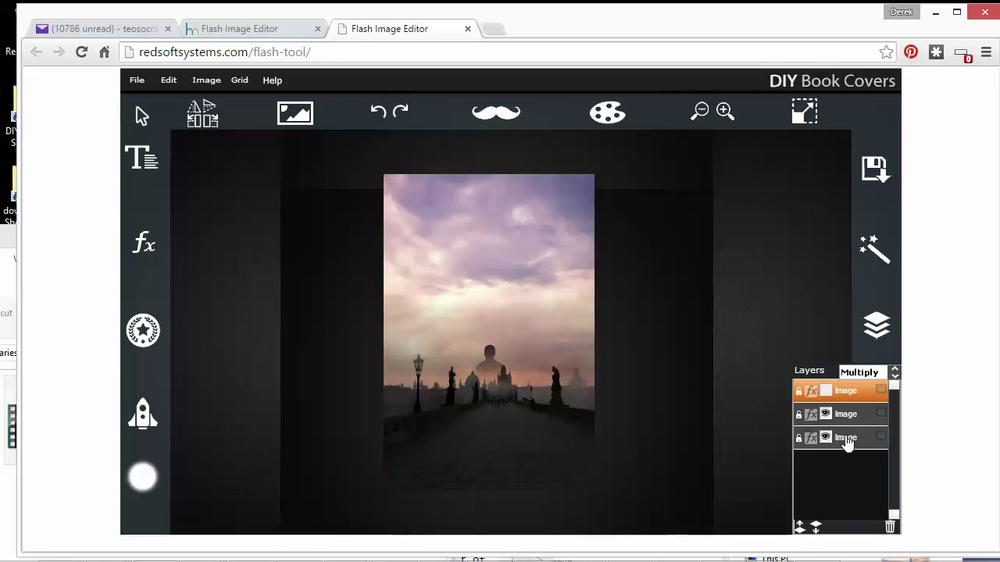
pyautogui.click(826, 439)
pyautogui.click(826, 414)
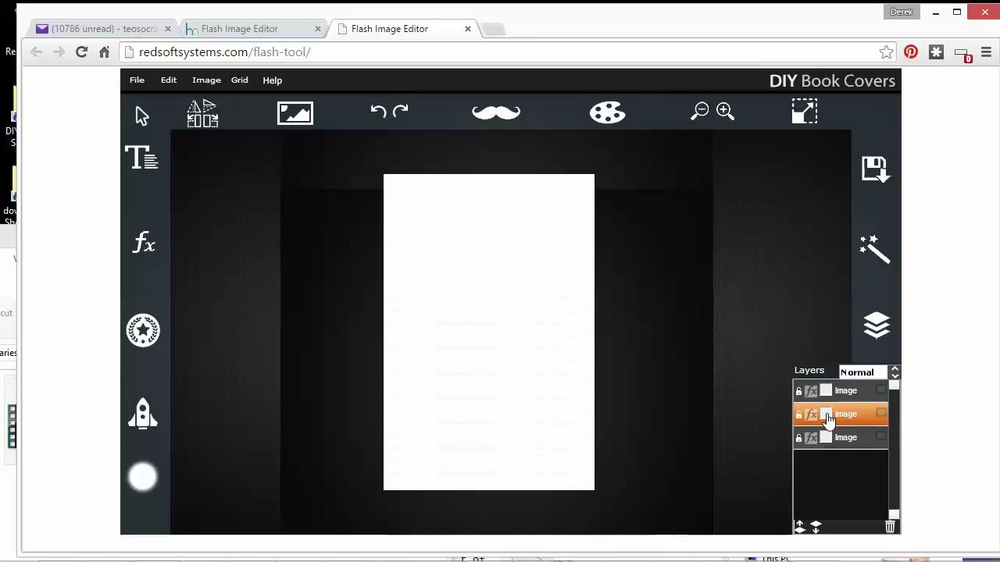
pyautogui.click(826, 438)
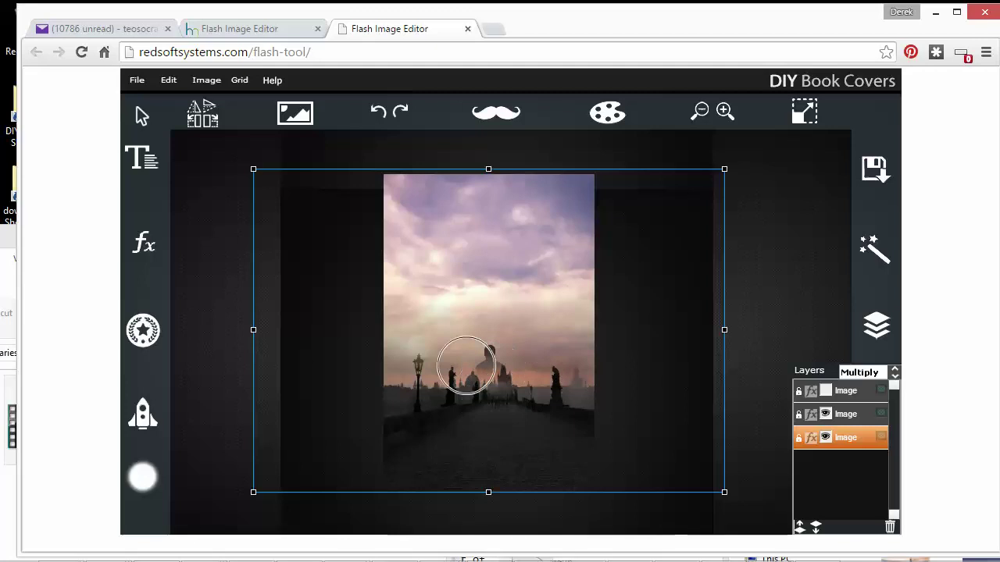
# Show the top layer again and try Overlay, Lighten, Screen and Subtract blends on it
pyautogui.click(812, 394)
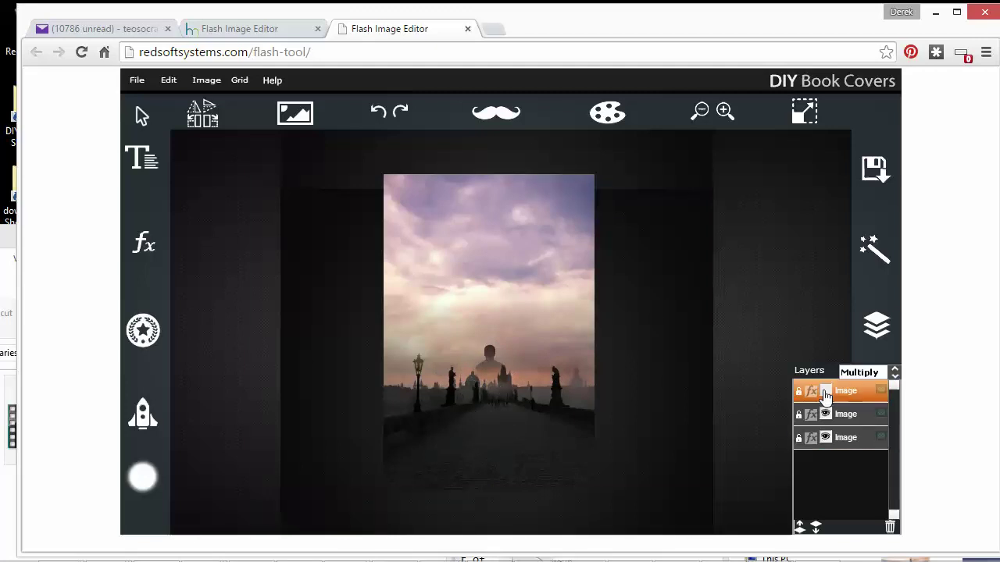
pyautogui.click(827, 392)
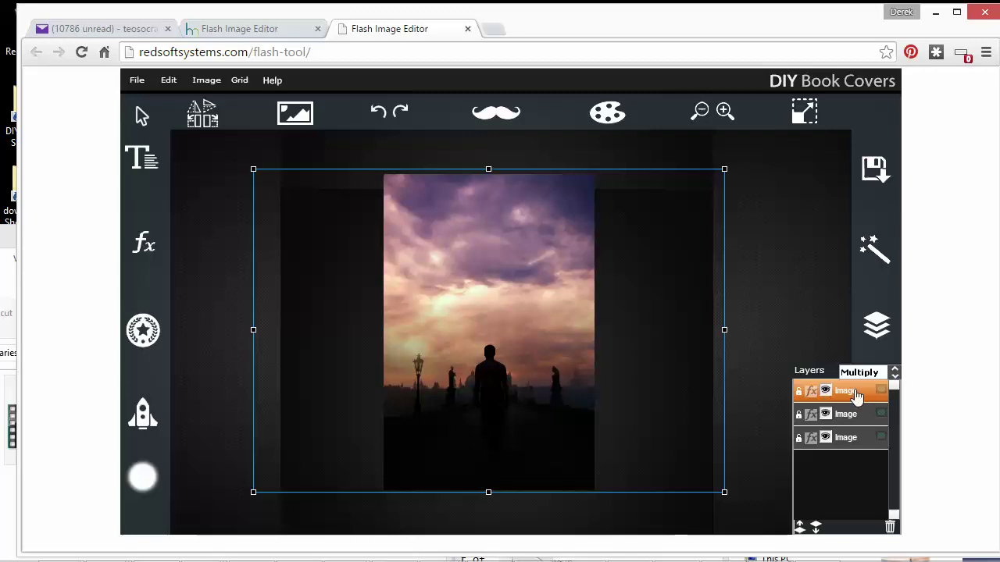
pyautogui.click(893, 373)
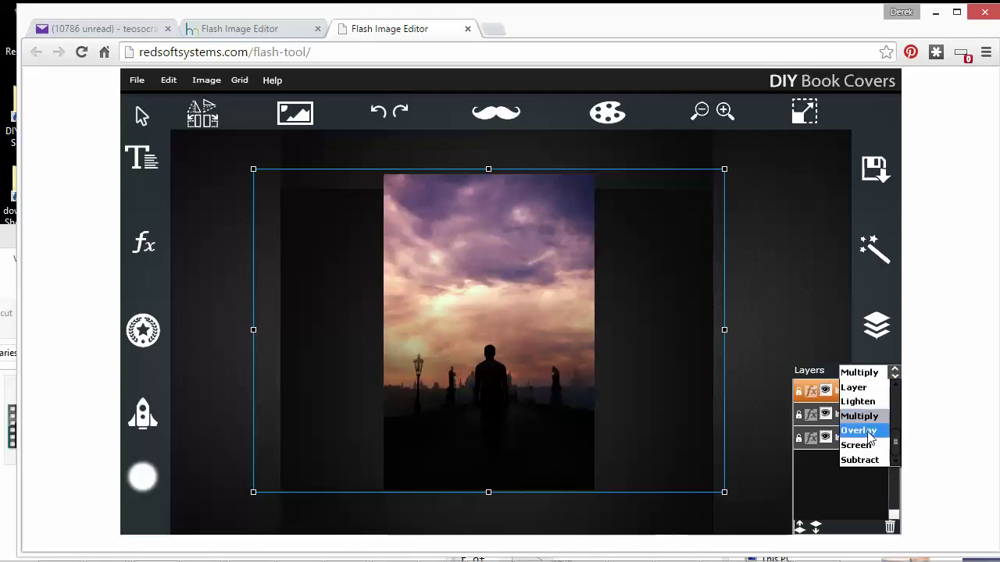
pyautogui.click(867, 430)
pyautogui.click(863, 373)
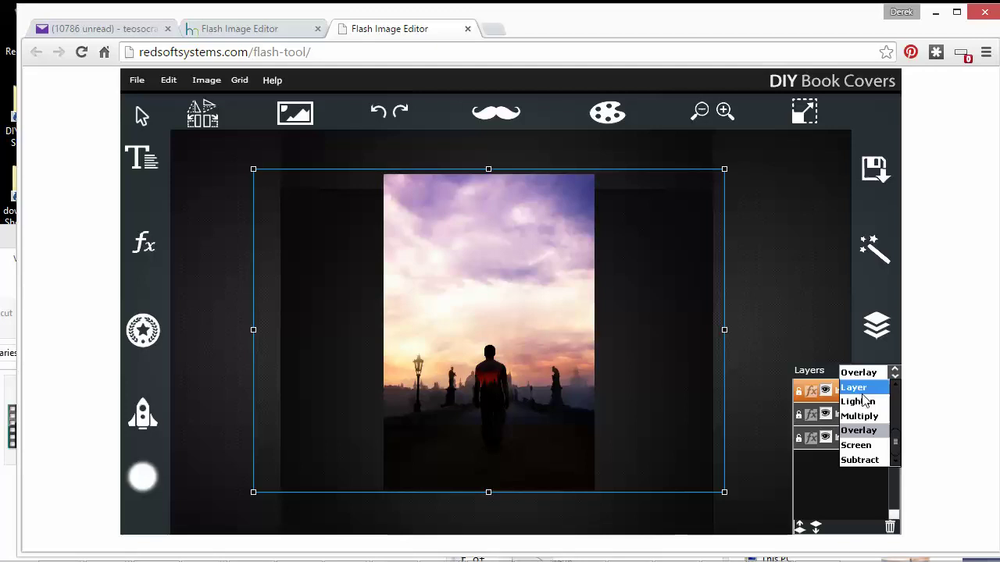
pyautogui.click(860, 402)
pyautogui.click(860, 375)
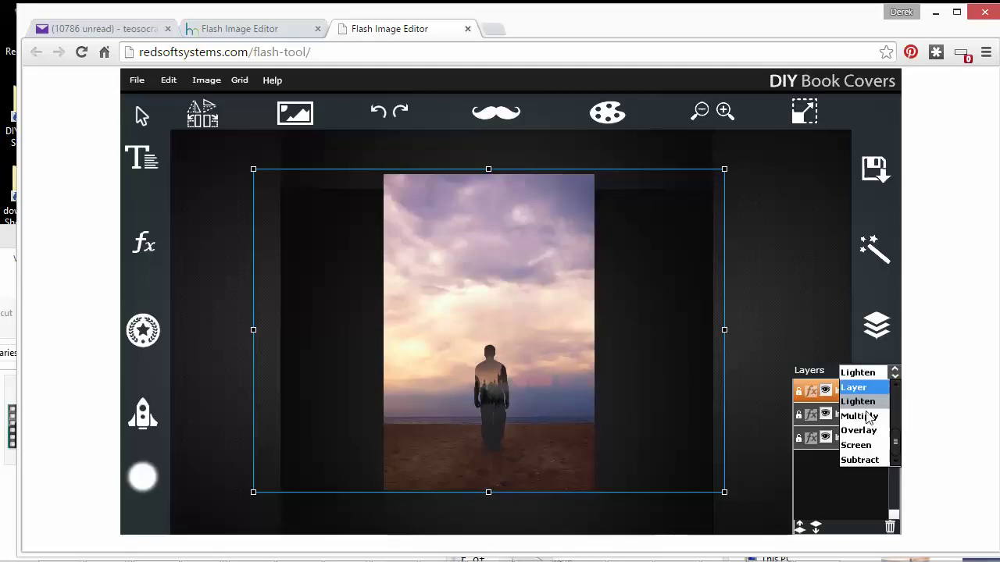
pyautogui.click(857, 443)
pyautogui.click(862, 376)
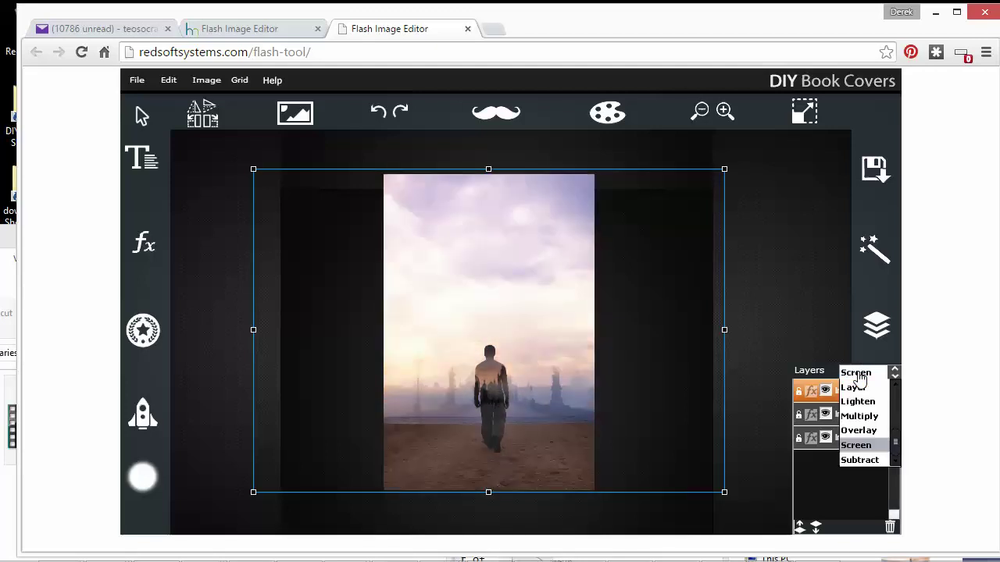
pyautogui.click(865, 456)
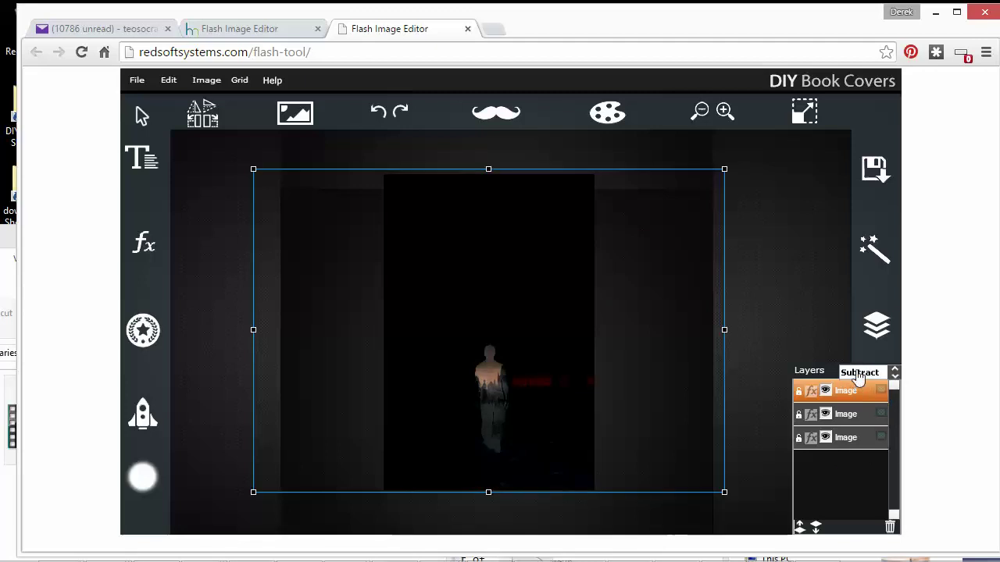
# Try Add, Alpha and Darken blends on the top layer, ending on Alpha
pyautogui.click(862, 373)
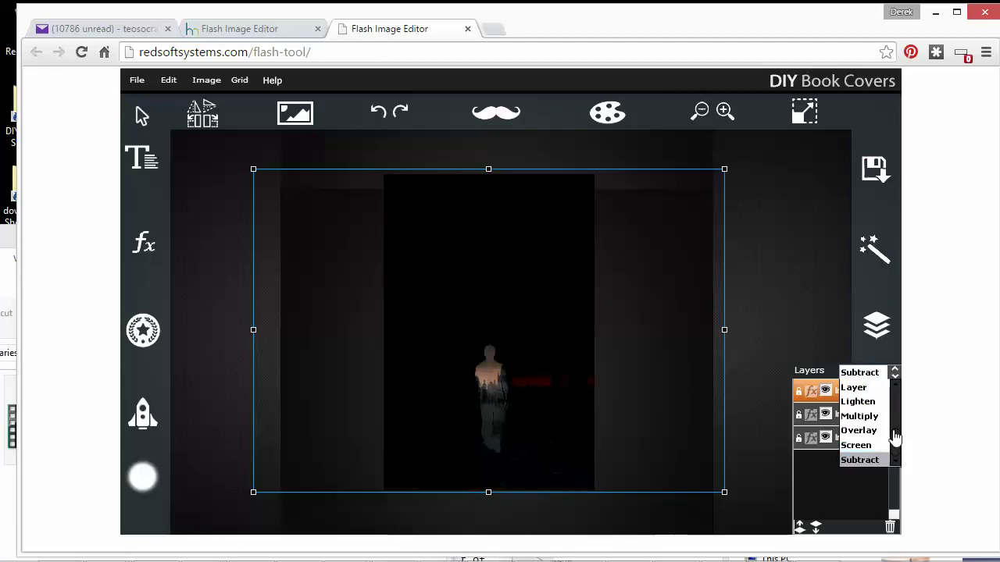
pyautogui.scroll(3, 875, 422)
pyautogui.click(868, 404)
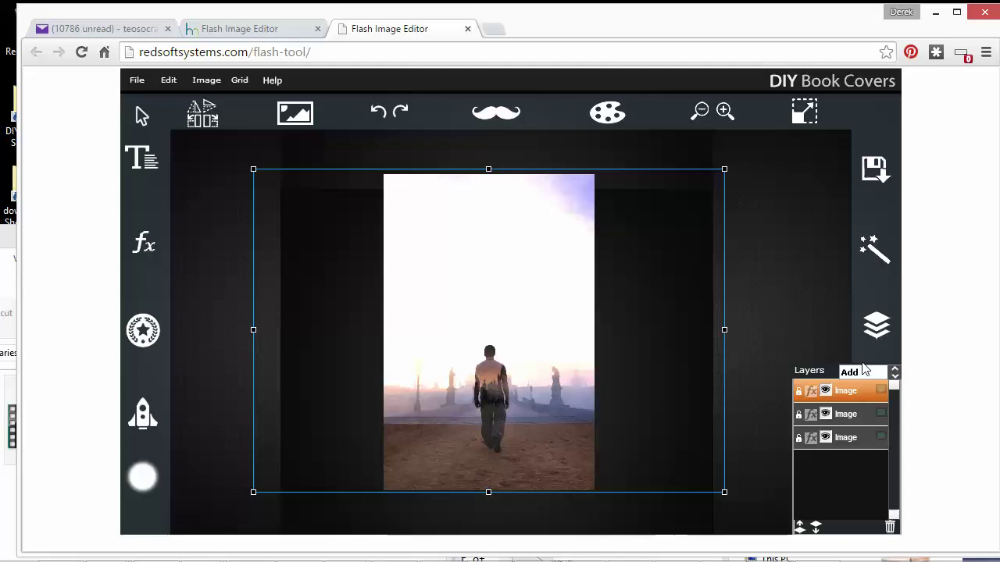
pyautogui.click(862, 375)
pyautogui.click(865, 422)
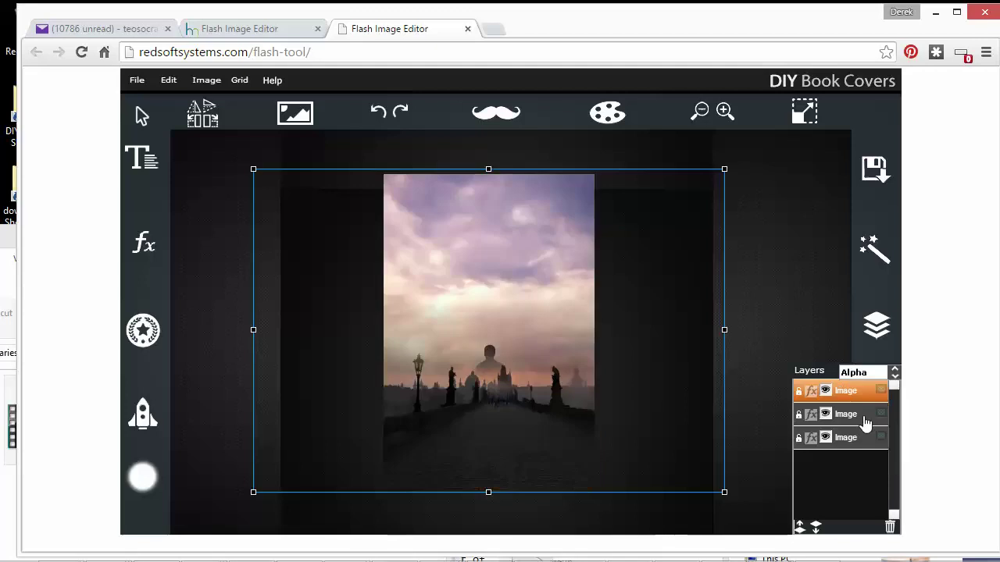
pyautogui.click(862, 374)
pyautogui.click(864, 426)
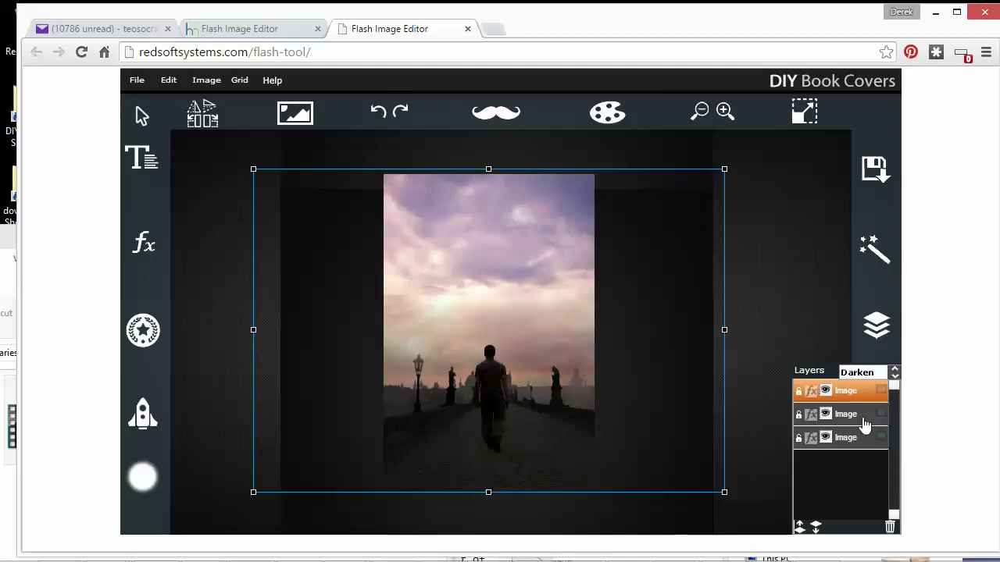
pyautogui.click(861, 375)
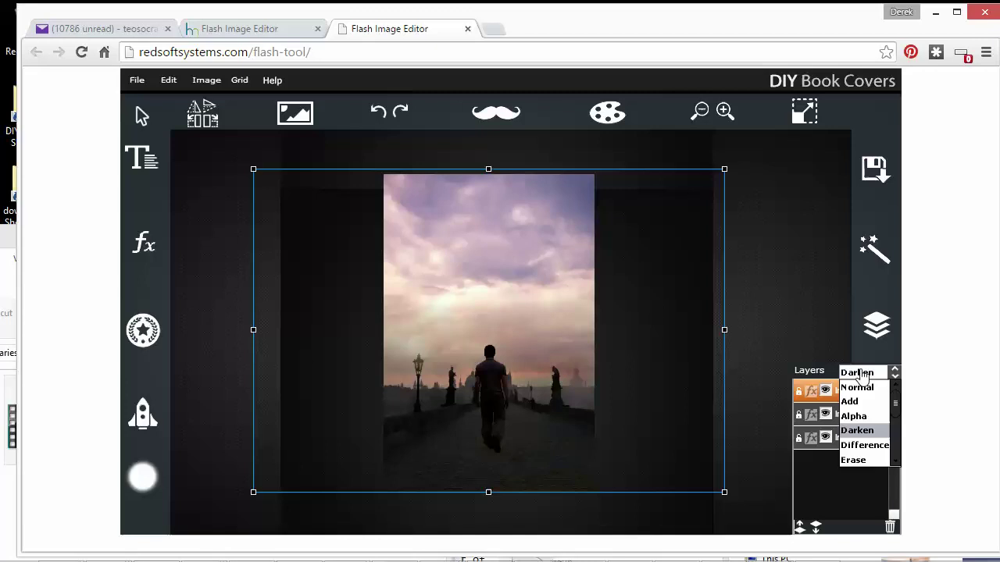
pyautogui.click(864, 418)
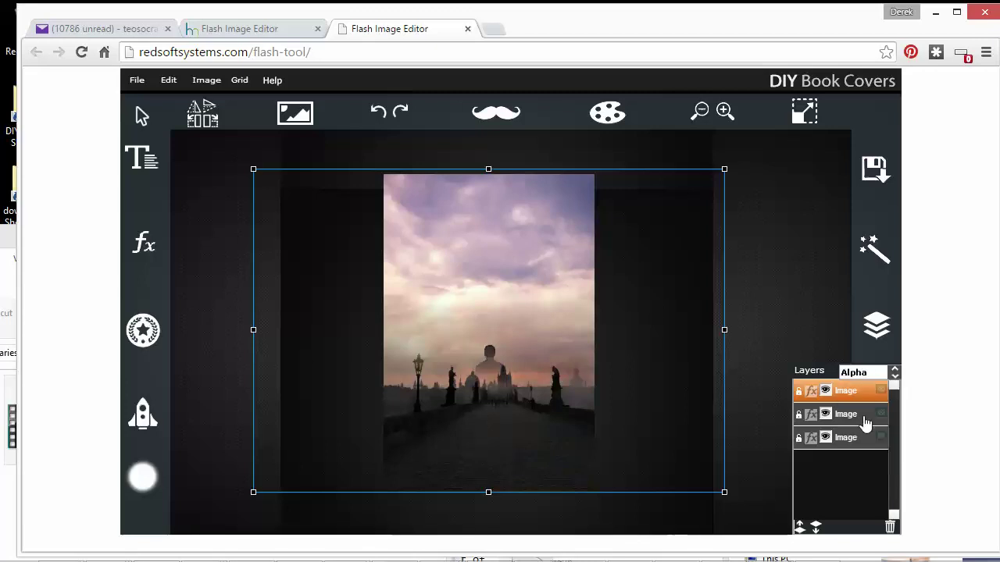
pyautogui.click(857, 375)
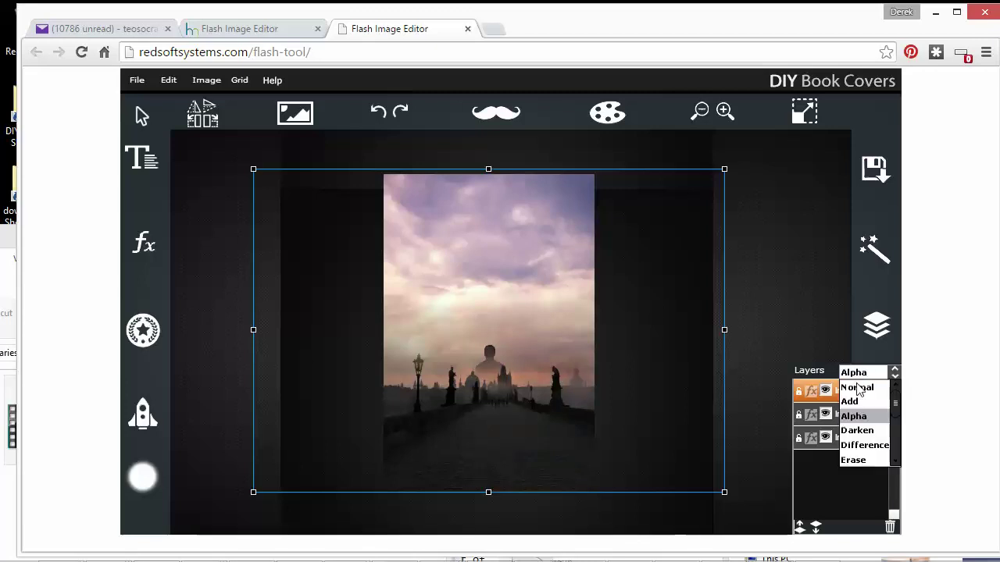
pyautogui.click(863, 426)
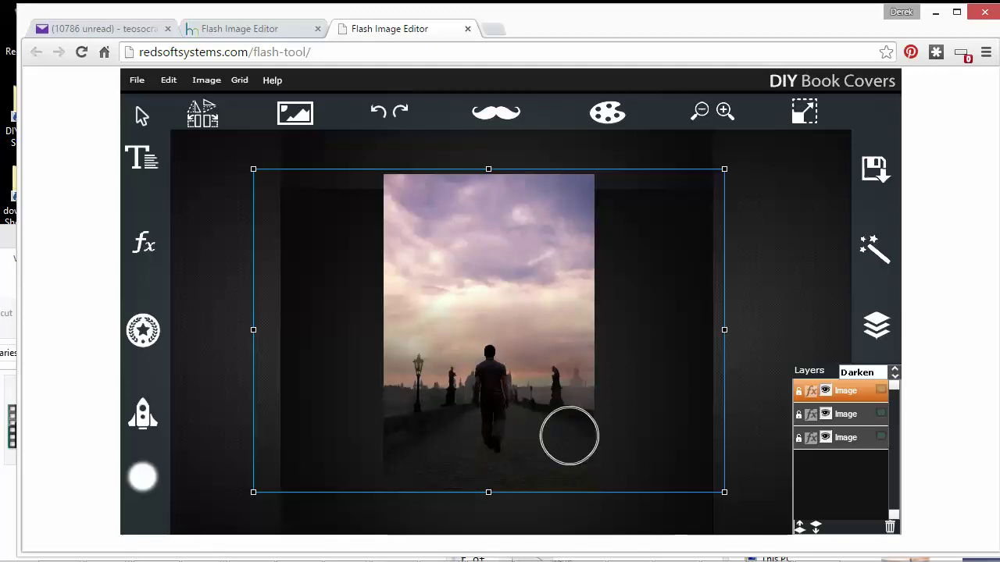
pyautogui.click(825, 390)
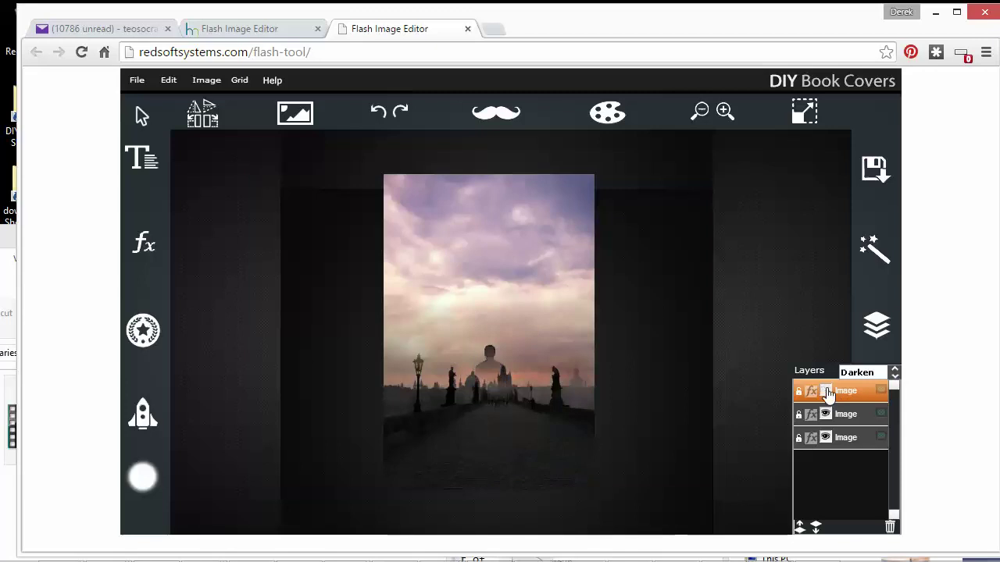
pyautogui.click(826, 391)
pyautogui.click(825, 414)
pyautogui.click(828, 416)
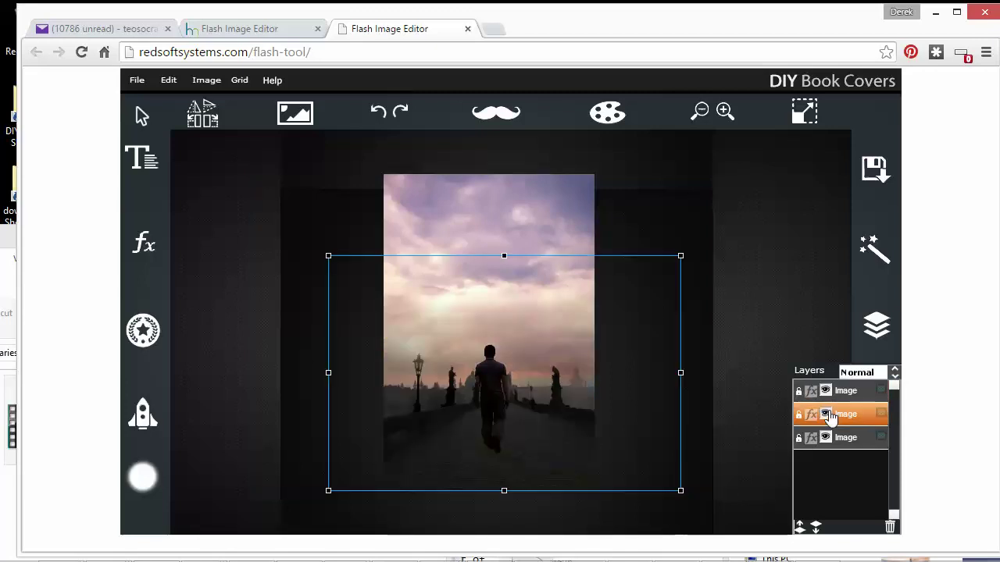
pyautogui.click(836, 439)
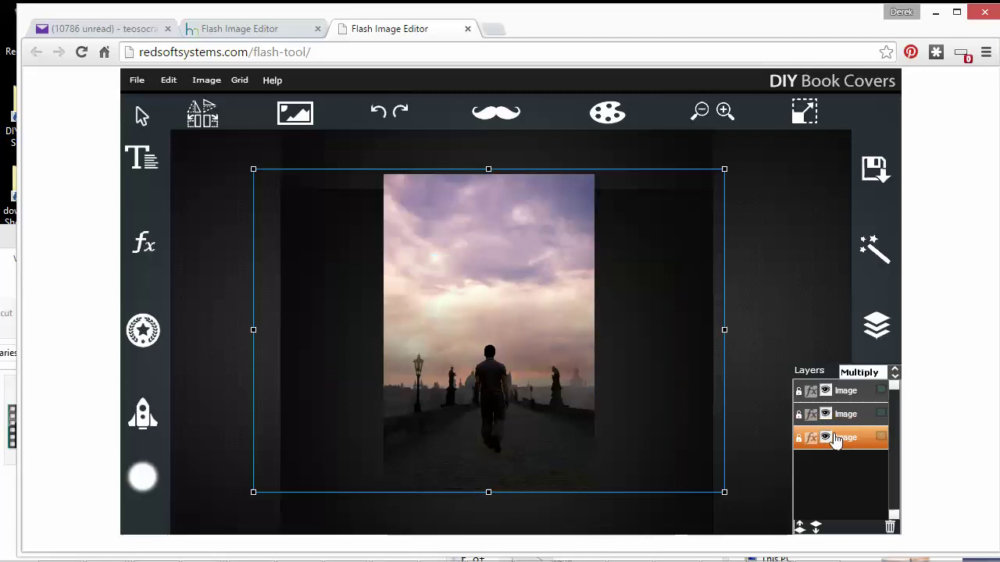
pyautogui.click(828, 436)
pyautogui.click(829, 434)
pyautogui.click(825, 390)
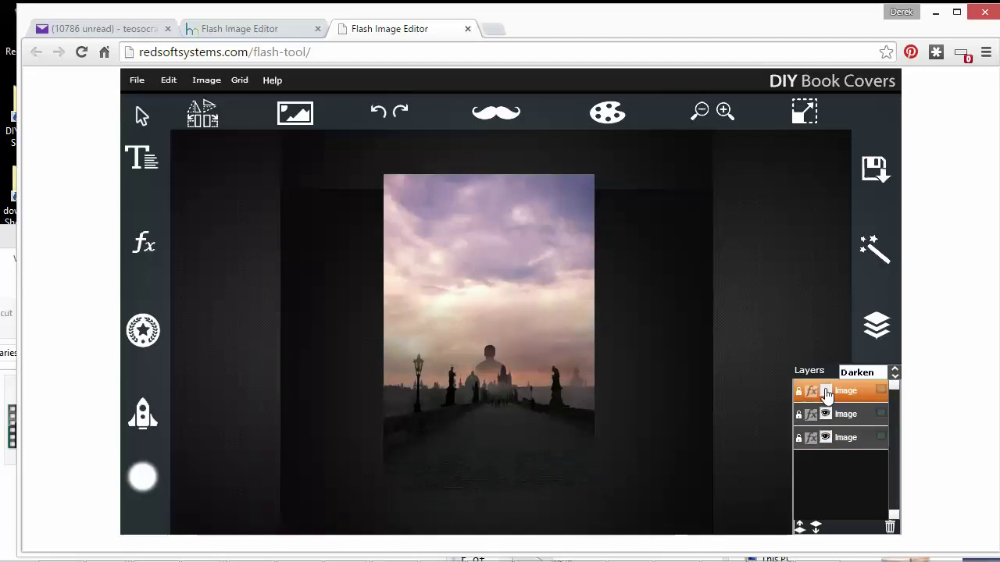
pyautogui.click(826, 391)
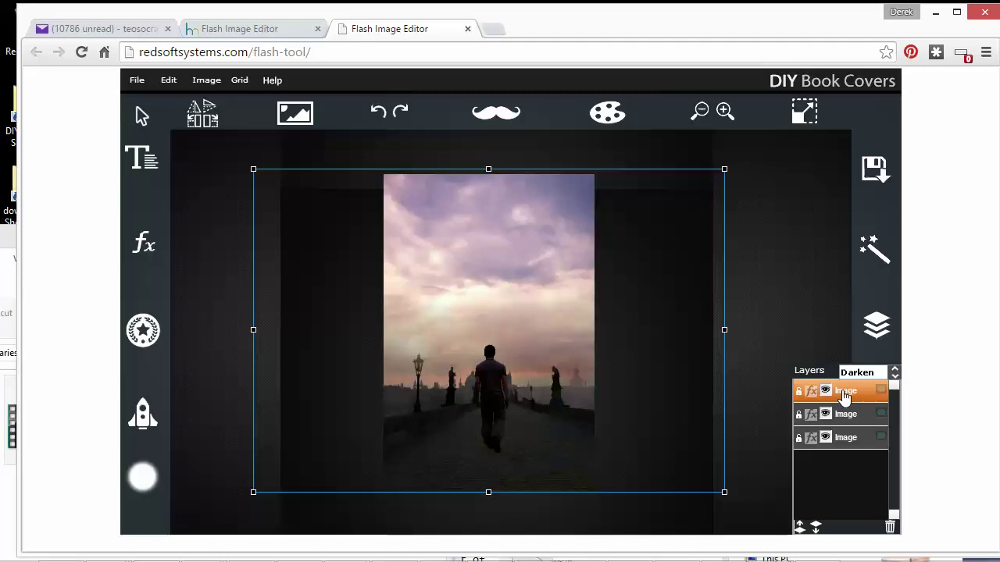
# Duplicate into a fourth image layer and blend it in Hard Light after trying Difference
pyautogui.hotkey('ctrl', 'd')
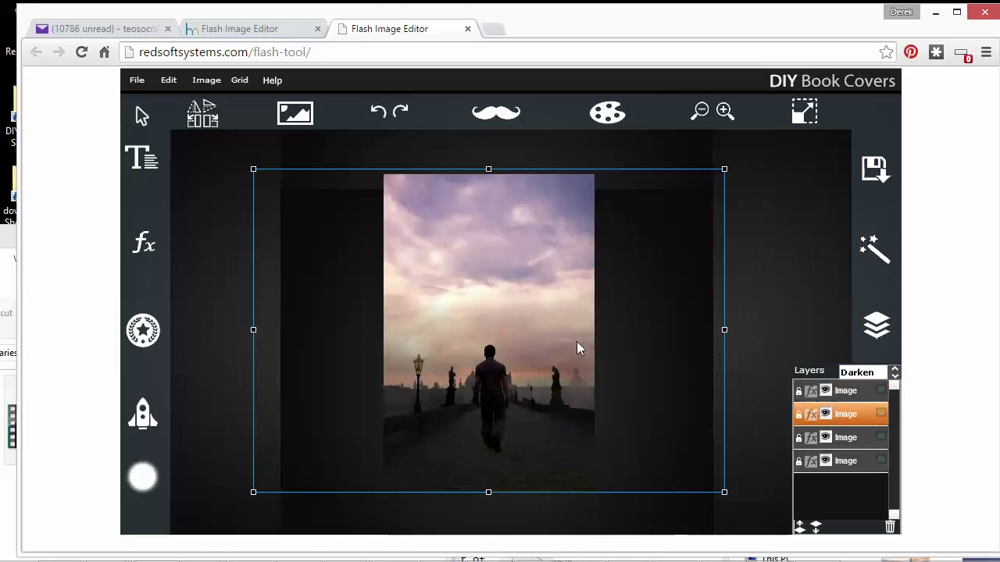
pyautogui.click(861, 378)
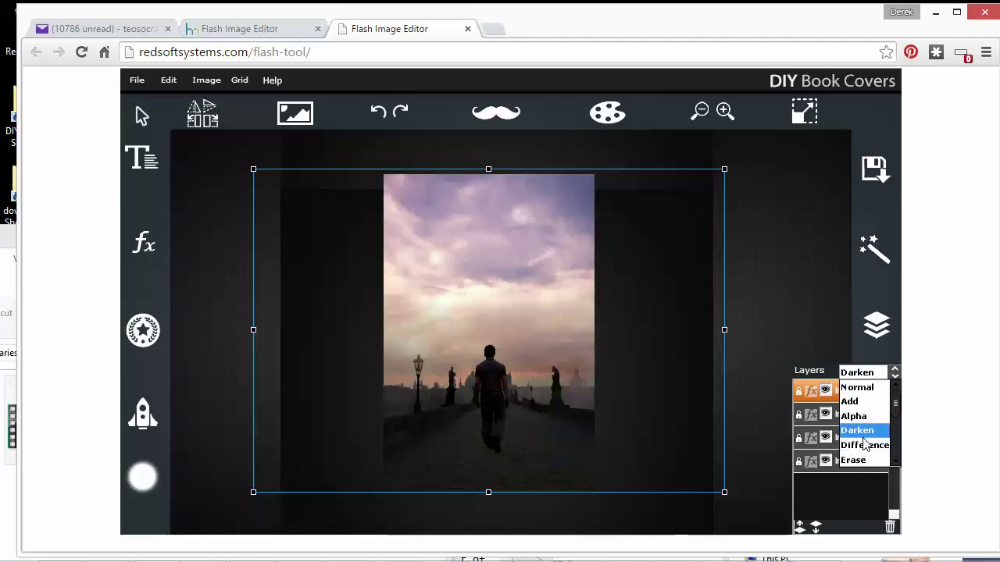
pyautogui.click(862, 445)
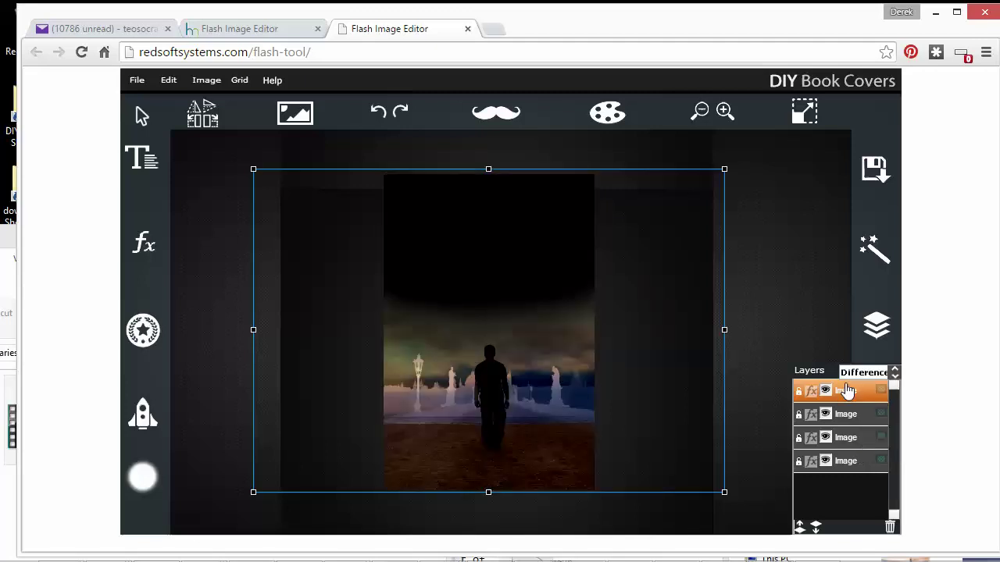
pyautogui.click(863, 373)
pyautogui.scroll(-1, 863, 433)
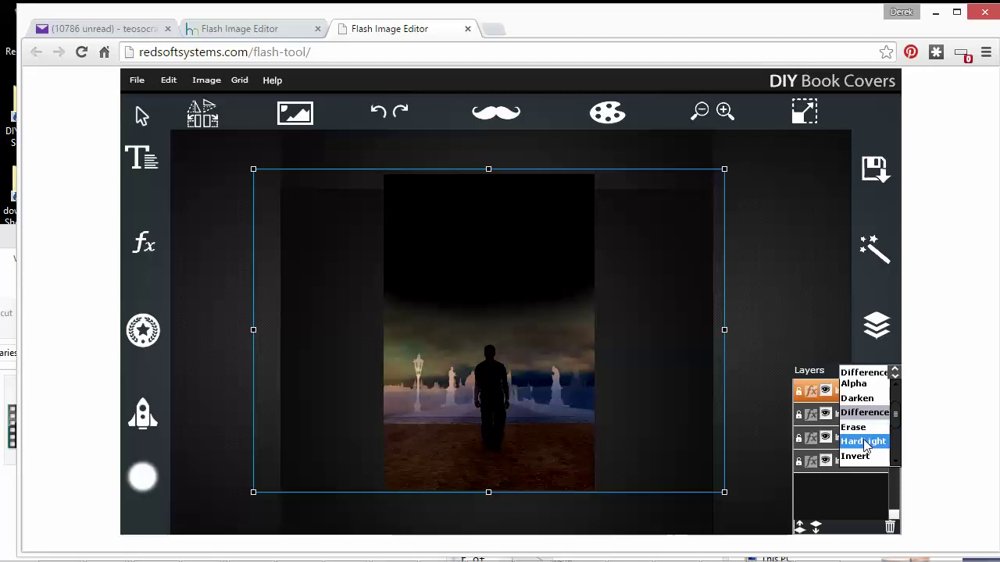
pyautogui.click(862, 442)
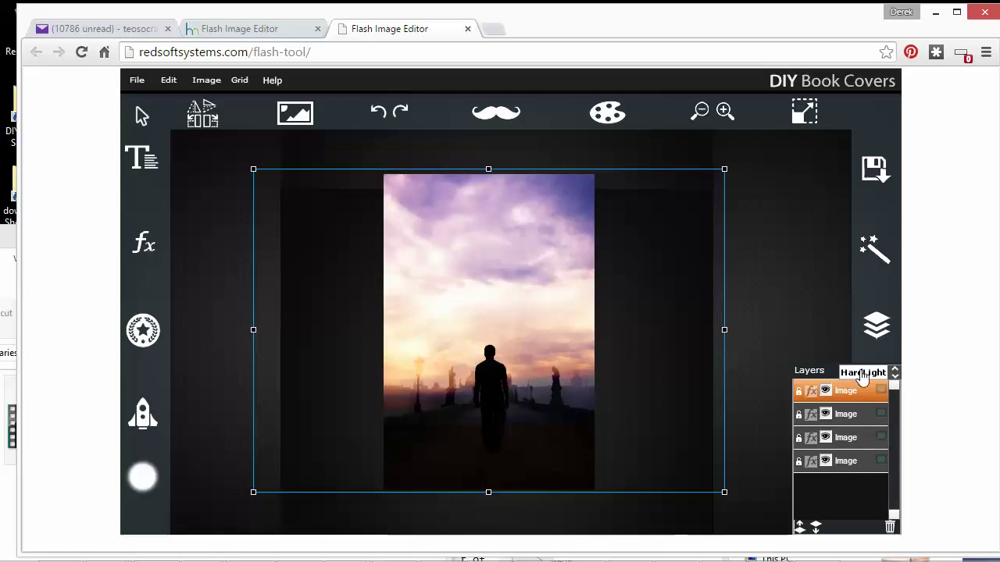
# Toggle the Hard Light top layer off and on to compare, then close the layers list
pyautogui.click(826, 392)
pyautogui.click(825, 392)
pyautogui.click(826, 391)
pyautogui.click(825, 391)
pyautogui.click(825, 391)
pyautogui.click(826, 391)
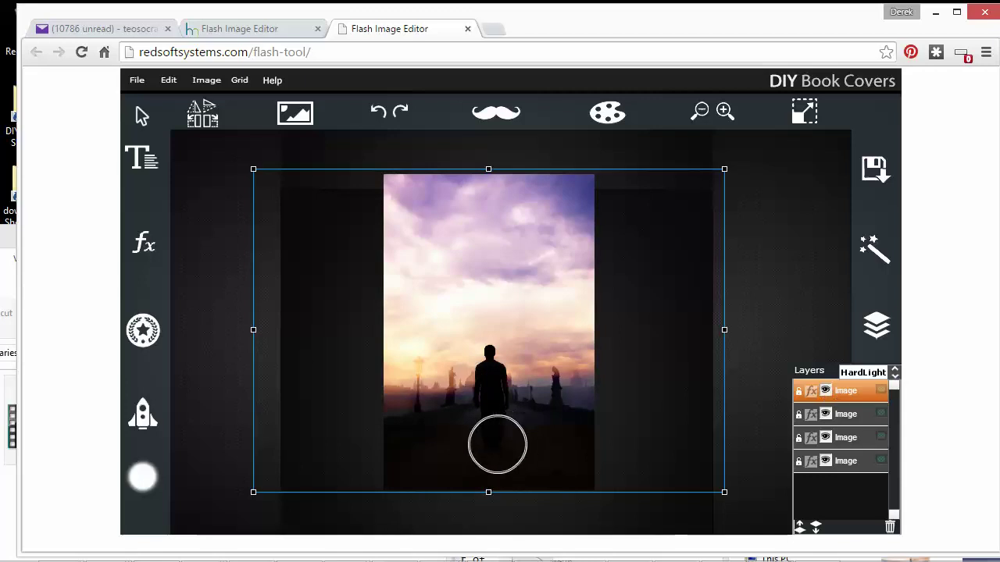
pyautogui.click(826, 393)
pyautogui.click(825, 393)
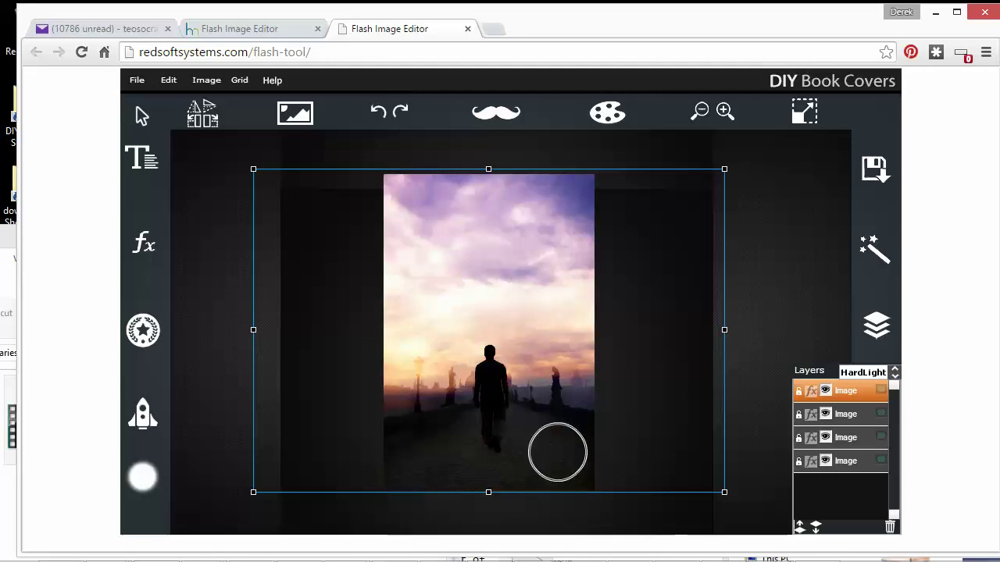
pyautogui.click(405, 478)
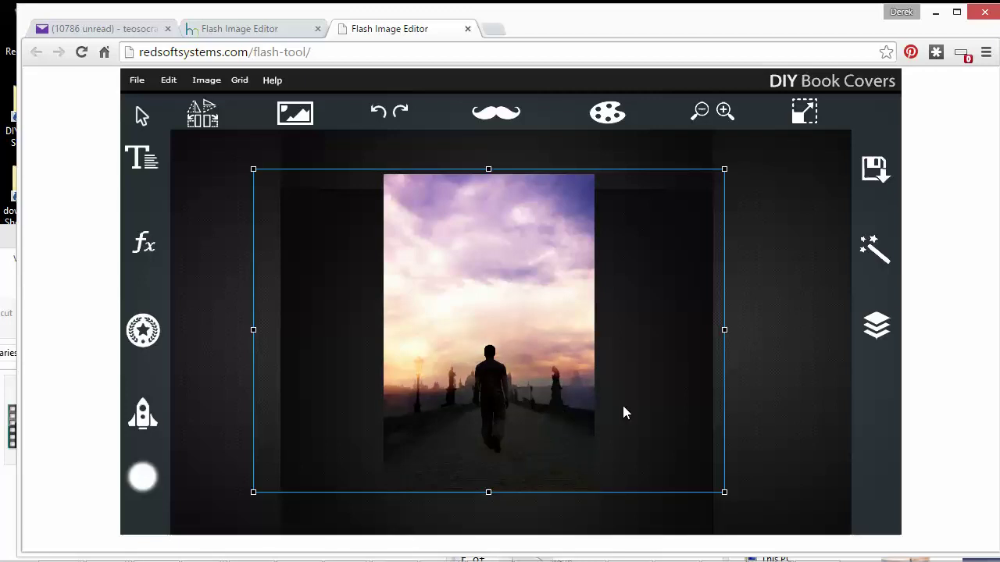
# Compare the cover with the top and second image layers toggled off and on
pyautogui.click(877, 325)
pyautogui.click(826, 393)
pyautogui.click(826, 393)
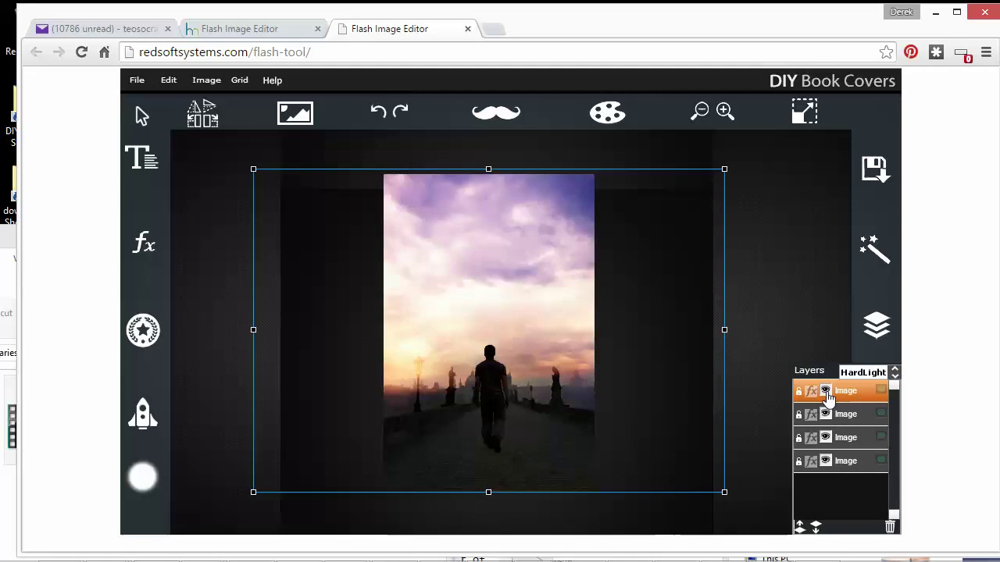
pyautogui.click(826, 416)
pyautogui.click(826, 416)
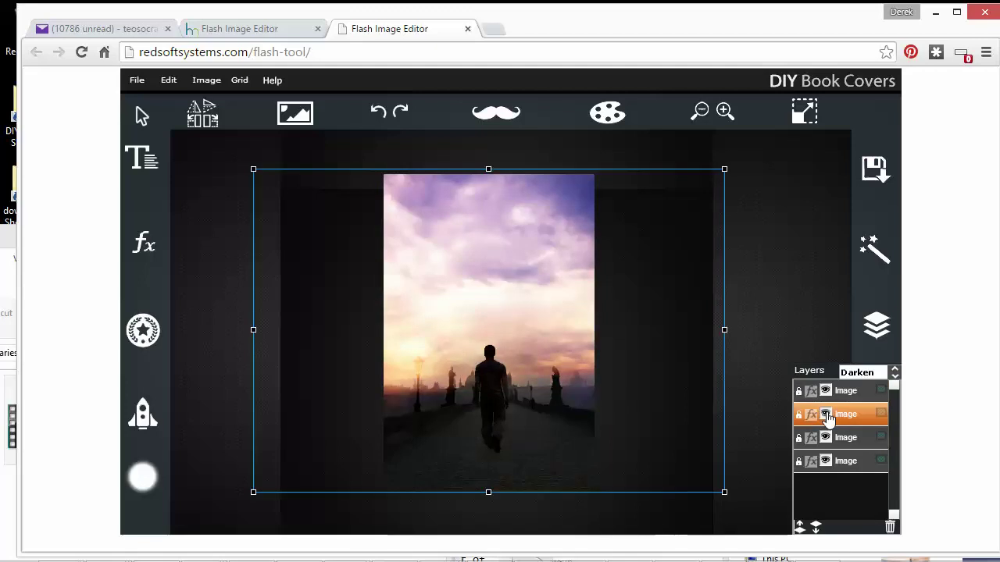
pyautogui.click(826, 416)
pyautogui.click(827, 416)
pyautogui.click(826, 416)
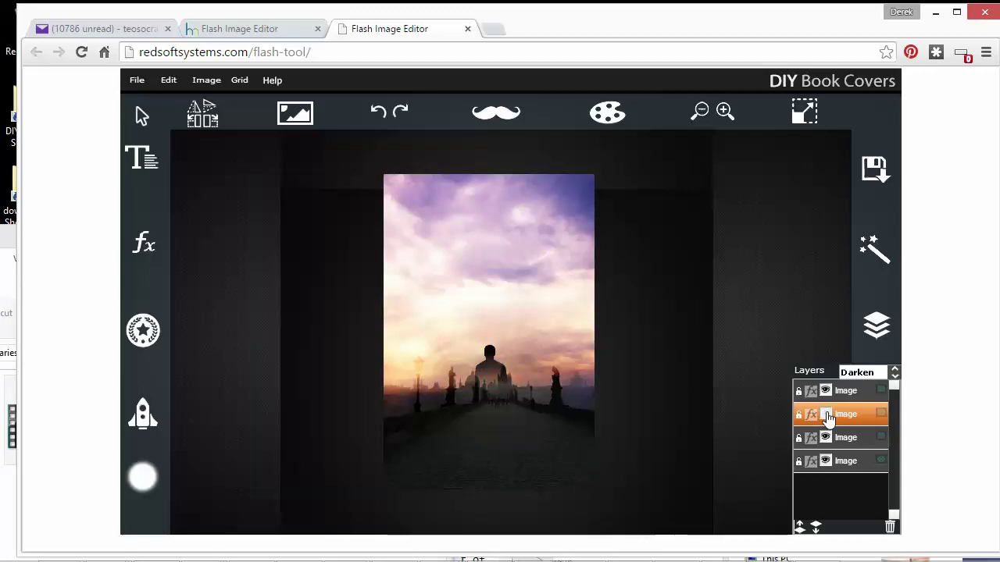
pyautogui.click(827, 416)
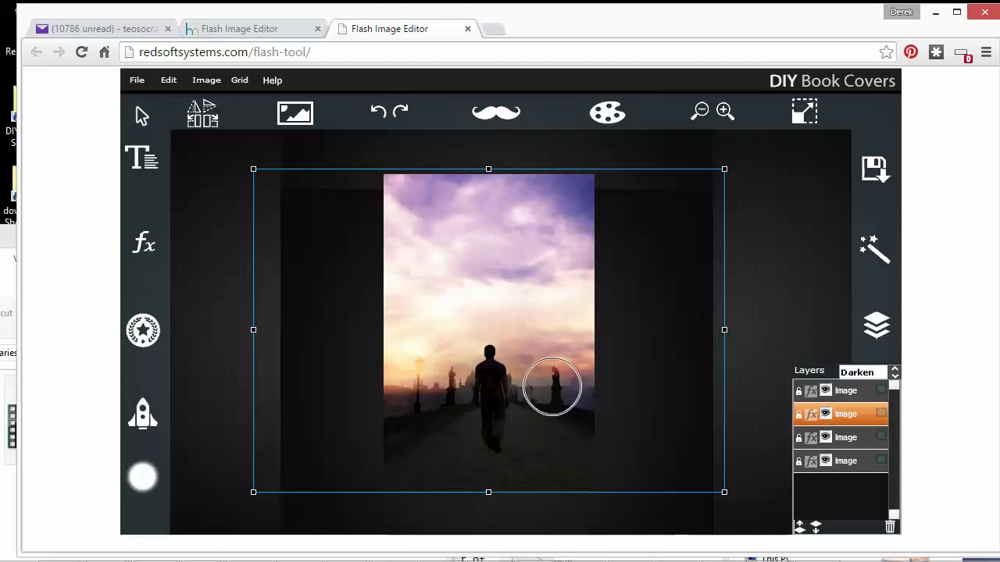
# Shrink the eraser brush from size 700 to 309
pyautogui.click(142, 477)
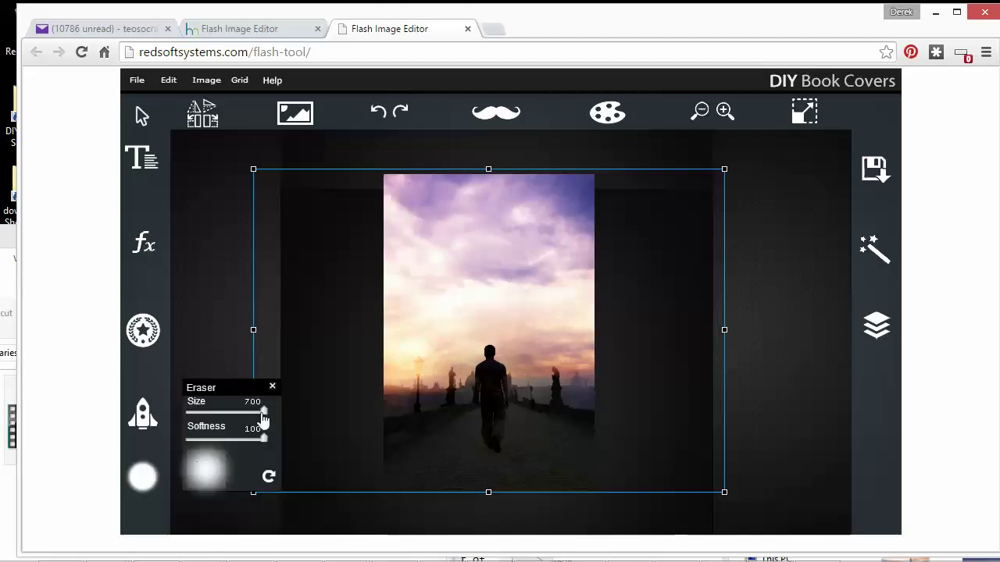
pyautogui.moveTo(263, 413); pyautogui.dragTo(220, 426)
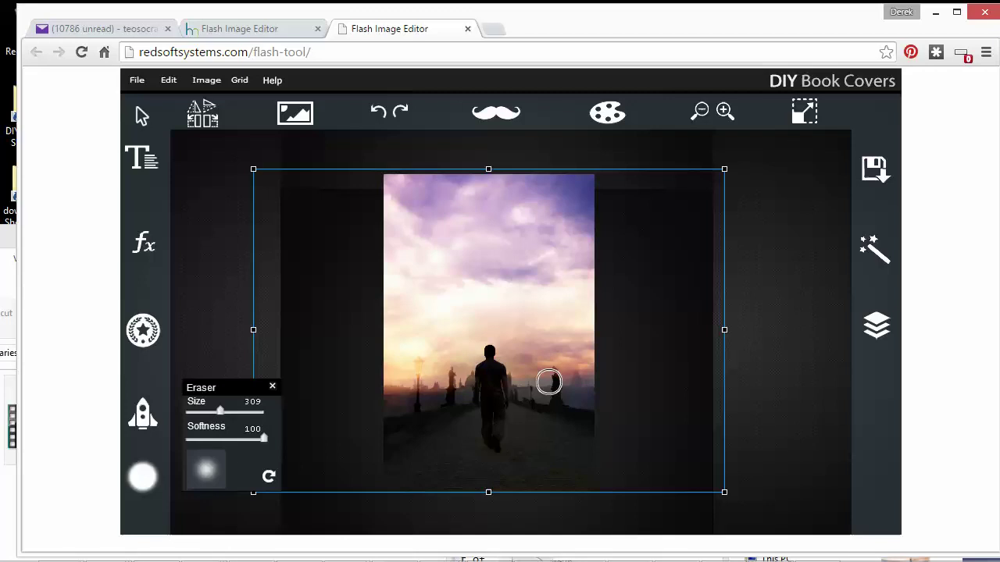
pyautogui.click(533, 383)
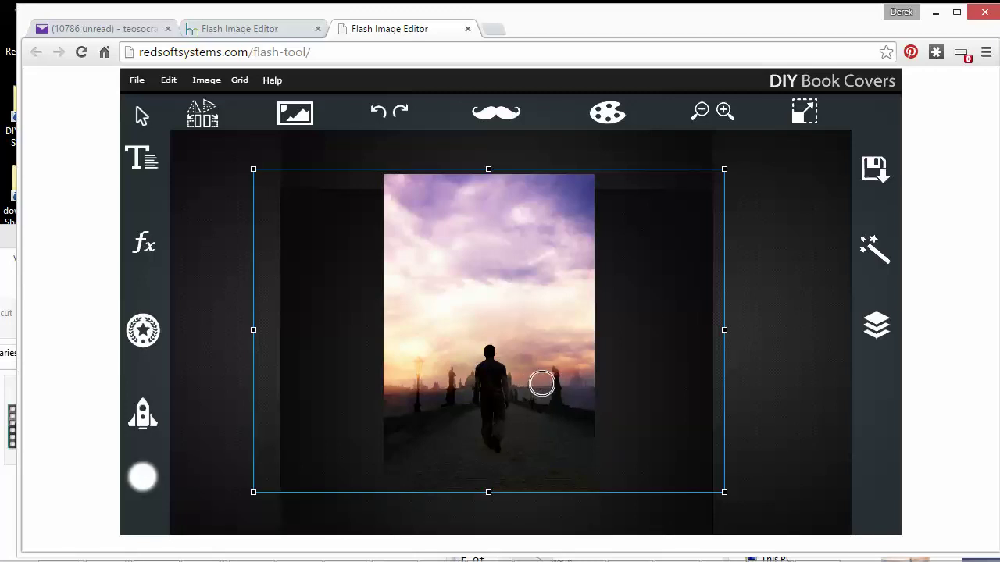
# Reopen the layers list and toggle the top and second layers again to compare
pyautogui.click(876, 325)
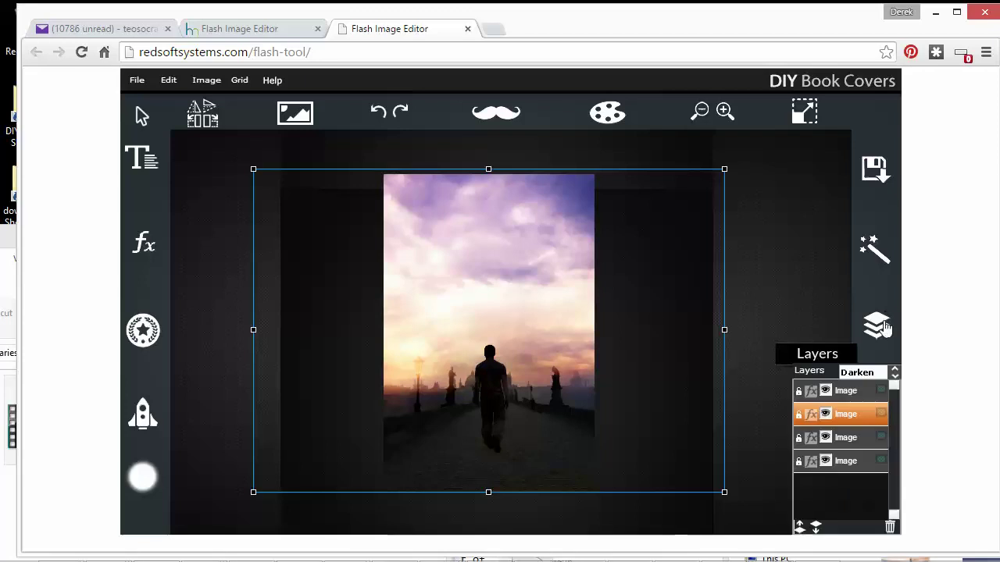
pyautogui.click(827, 392)
pyautogui.click(827, 392)
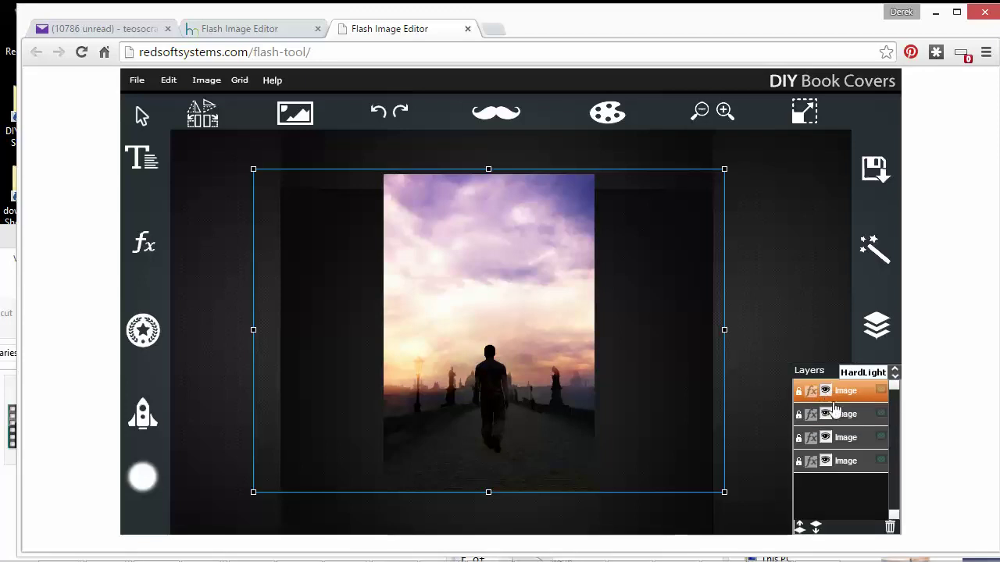
pyautogui.click(828, 416)
pyautogui.click(829, 417)
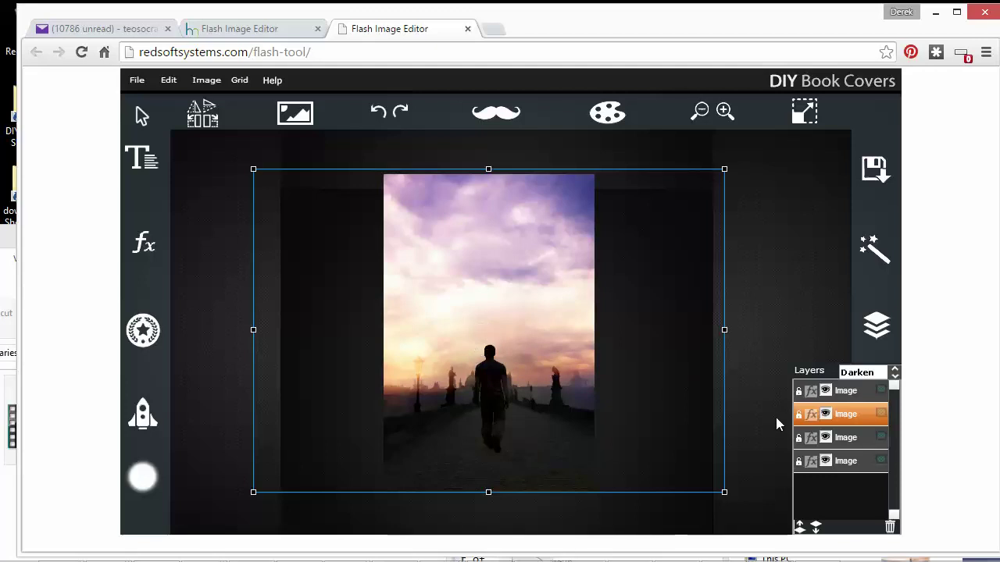
# Hide and reshow the second and third layers, then erase part of the bridge right of the man
pyautogui.click(823, 415)
pyautogui.click(824, 415)
pyautogui.click(824, 439)
pyautogui.click(825, 439)
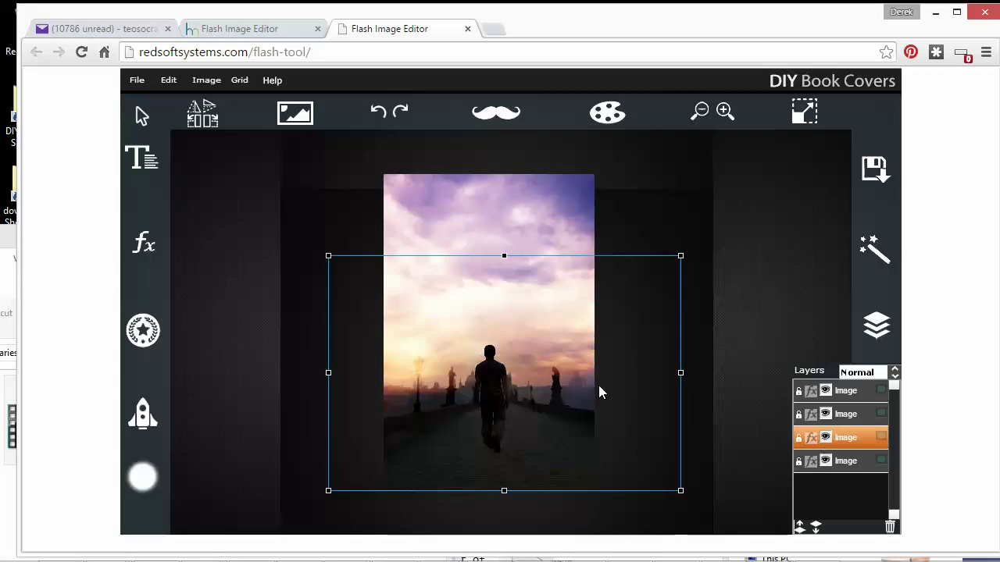
pyautogui.moveTo(560, 370)
pyautogui.mouseDown()
pyautogui.moveTo(577, 406)
pyautogui.moveTo(550, 357)
pyautogui.moveTo(574, 452)
pyautogui.moveTo(579, 396)
pyautogui.moveTo(592, 466)
pyautogui.moveTo(566, 363)
pyautogui.moveTo(571, 404)
pyautogui.mouseUp()
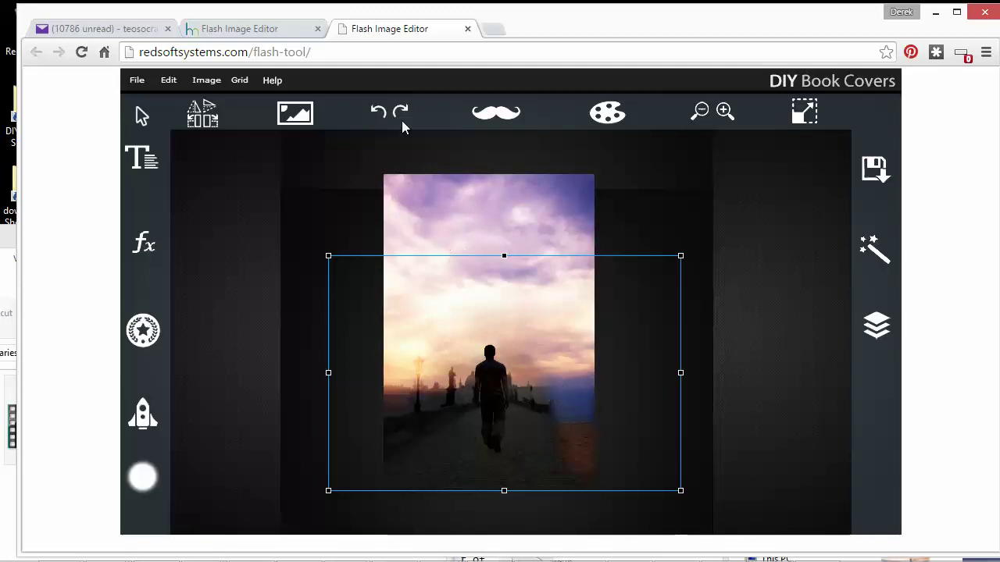
# Undo ten successive edits
pyautogui.click(379, 115)
pyautogui.click(380, 115)
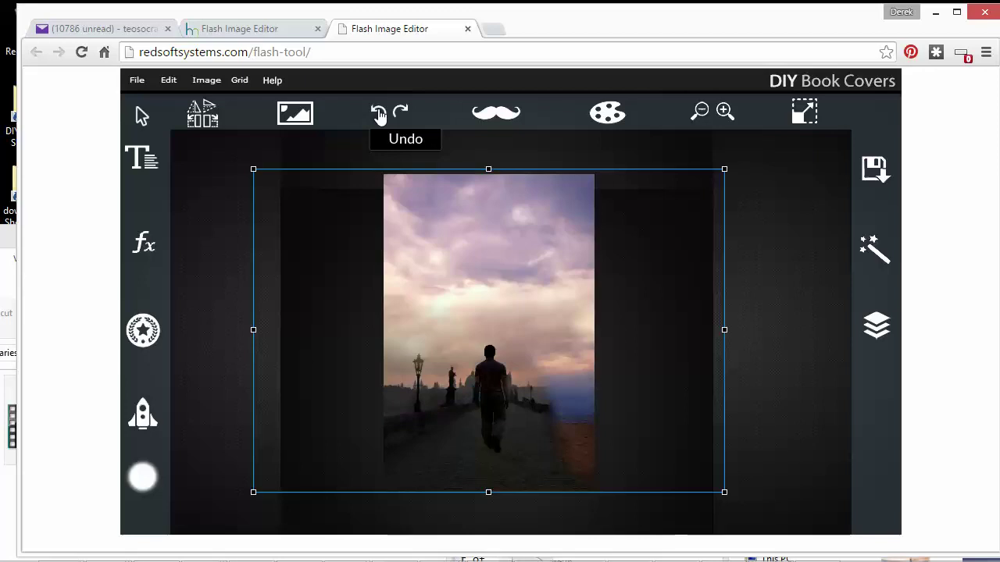
pyautogui.click(380, 114)
pyautogui.click(380, 115)
pyautogui.click(379, 115)
pyautogui.click(380, 115)
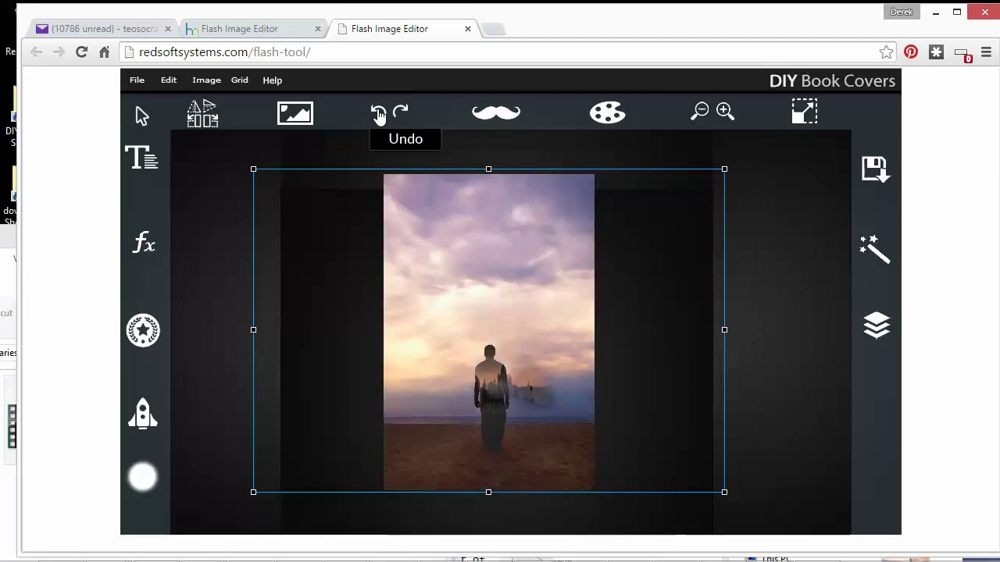
pyautogui.click(379, 114)
pyautogui.click(380, 115)
pyautogui.click(380, 115)
pyautogui.click(379, 115)
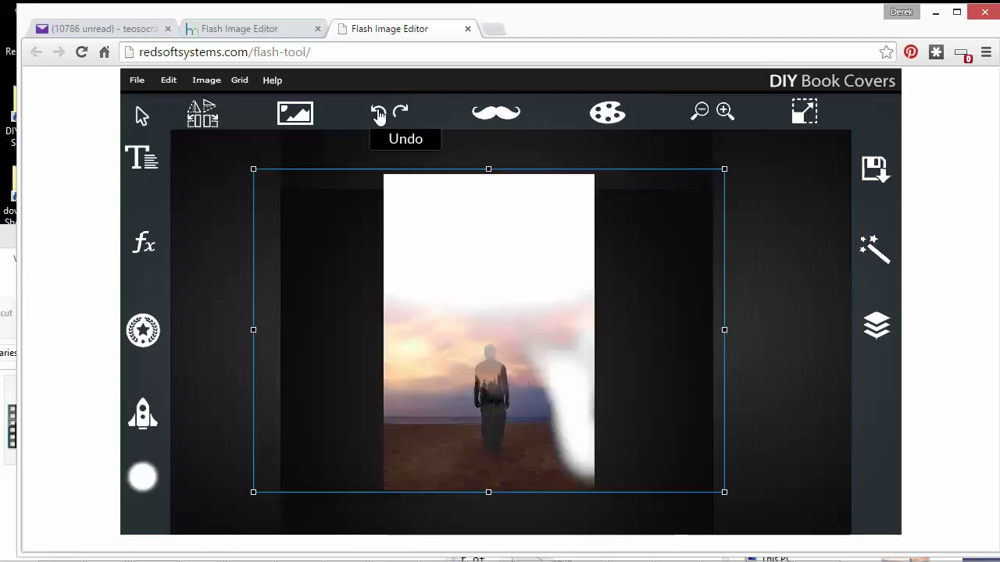
# Redo nine edits, then undo one to return to the bright composite
pyautogui.click(399, 113)
pyautogui.click(399, 114)
pyautogui.click(399, 115)
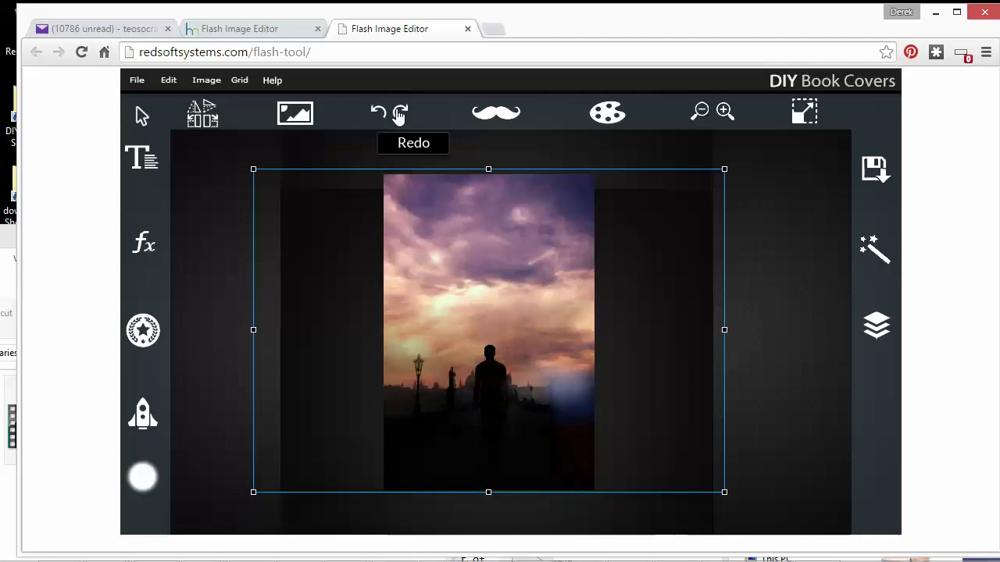
pyautogui.click(399, 115)
pyautogui.click(399, 115)
pyautogui.click(399, 115)
pyautogui.click(399, 115)
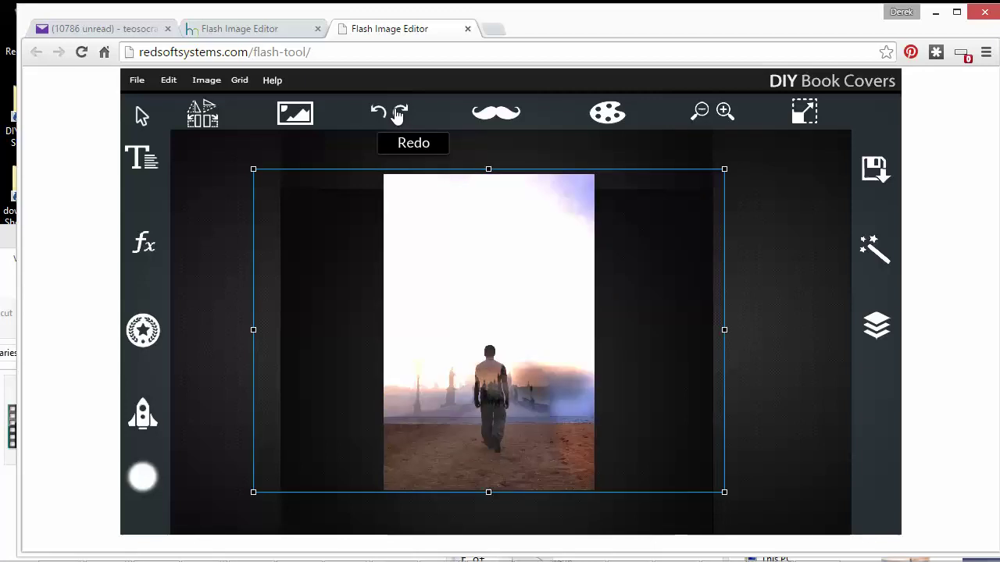
pyautogui.click(399, 114)
pyautogui.click(398, 114)
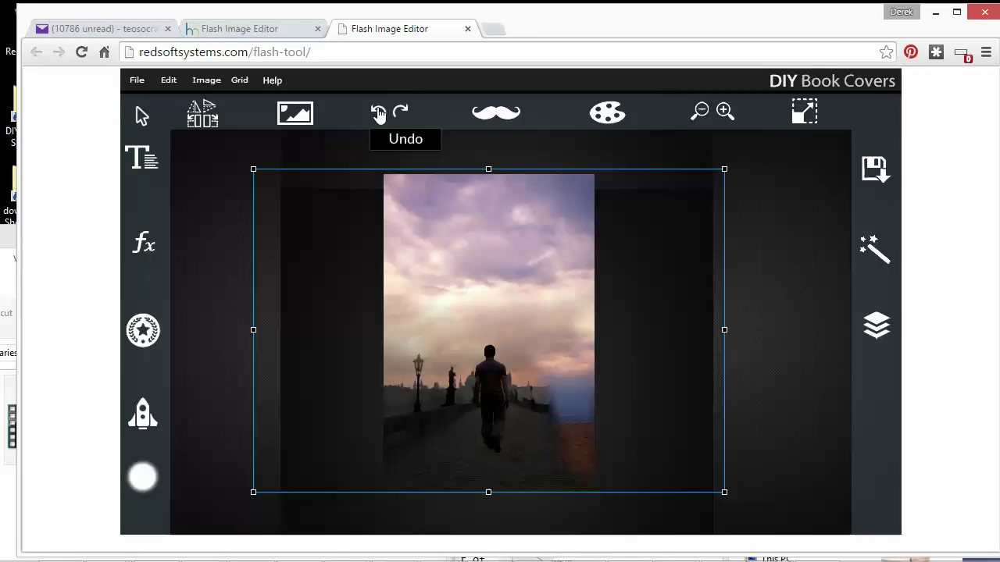
pyautogui.click(378, 114)
pyautogui.click(378, 114)
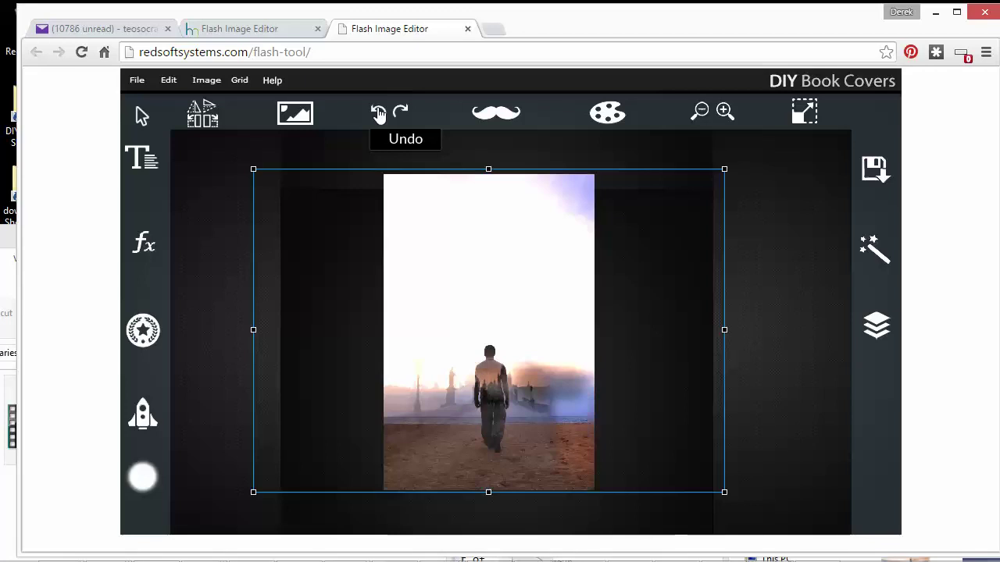
# In the layer list, hide and reshow the top layer and show the second layer's bridge overlay
pyautogui.click(776, 307)
pyautogui.click(874, 328)
pyautogui.click(863, 392)
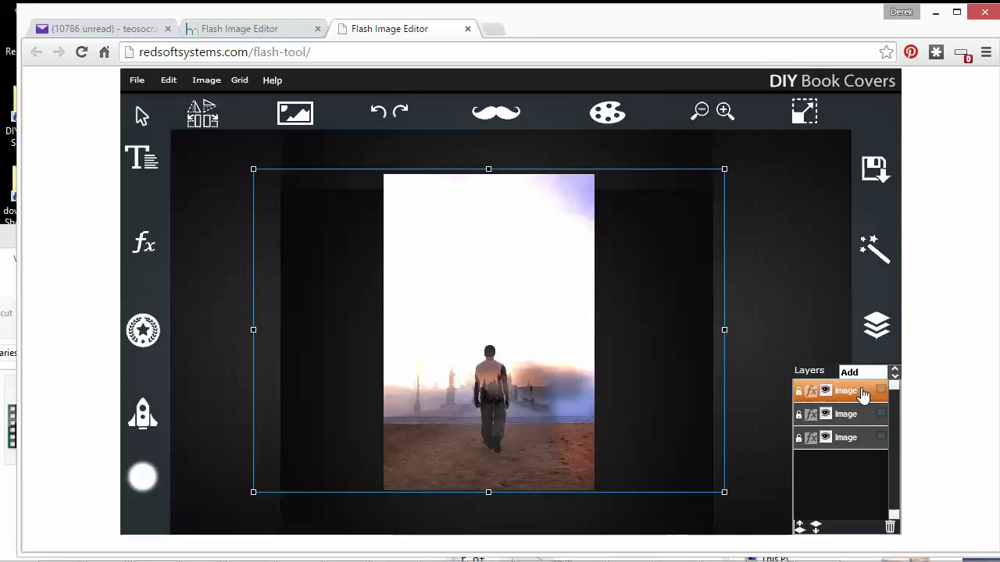
pyautogui.click(827, 391)
pyautogui.click(827, 391)
pyautogui.click(827, 414)
pyautogui.click(827, 414)
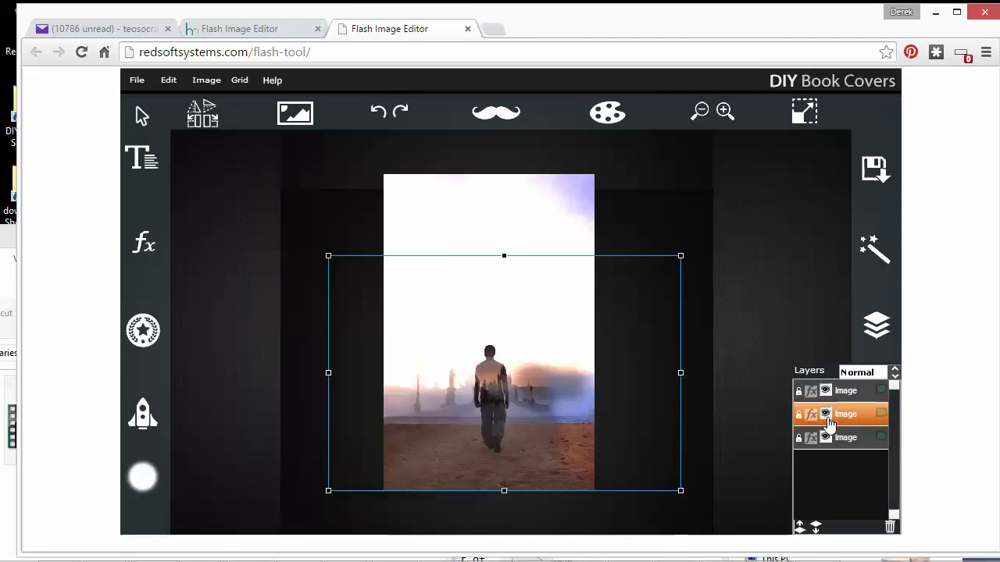
pyautogui.click(827, 438)
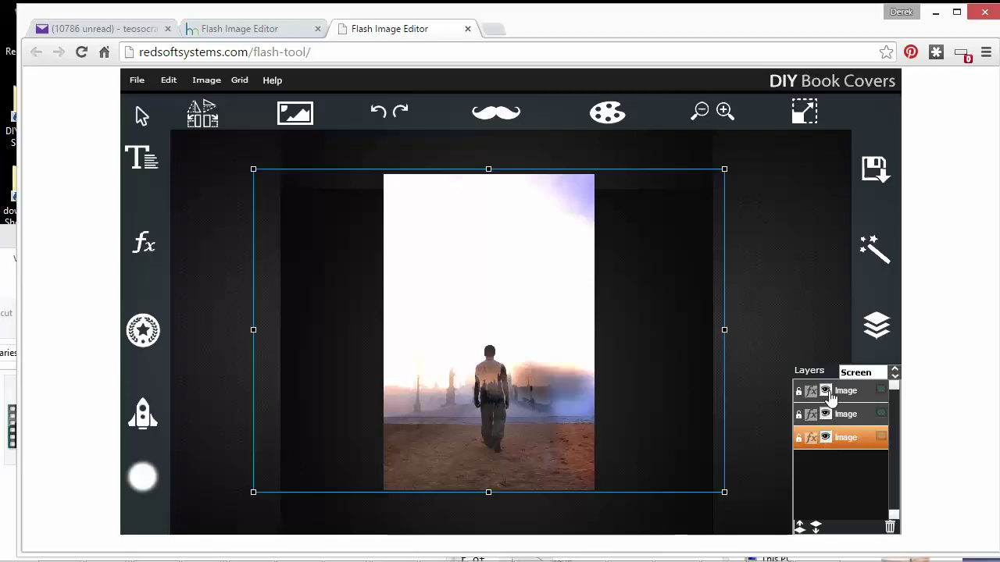
# Hide the top layer and show the second and third layers, leaving the third selected
pyautogui.click(830, 392)
pyautogui.click(826, 391)
pyautogui.click(827, 415)
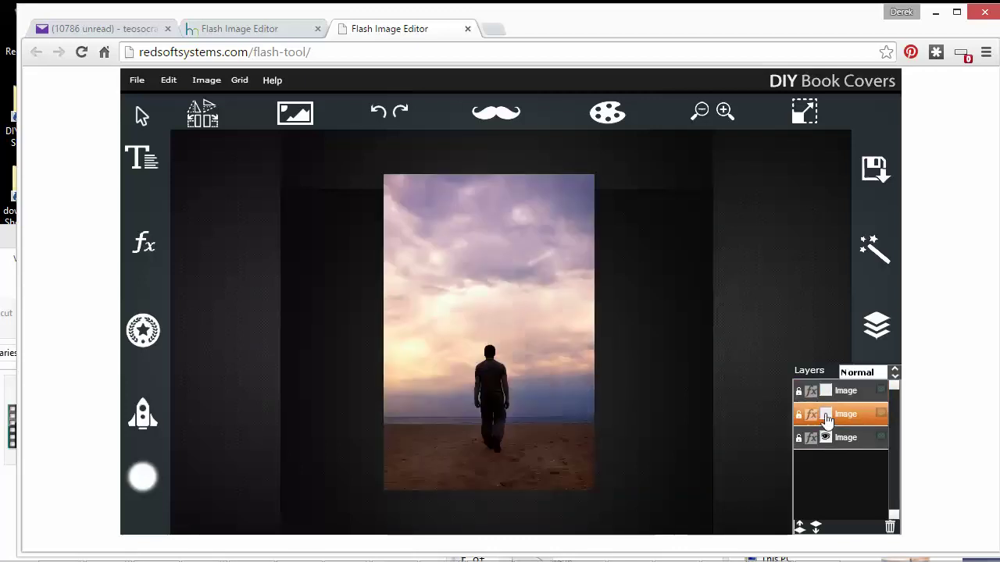
pyautogui.click(826, 416)
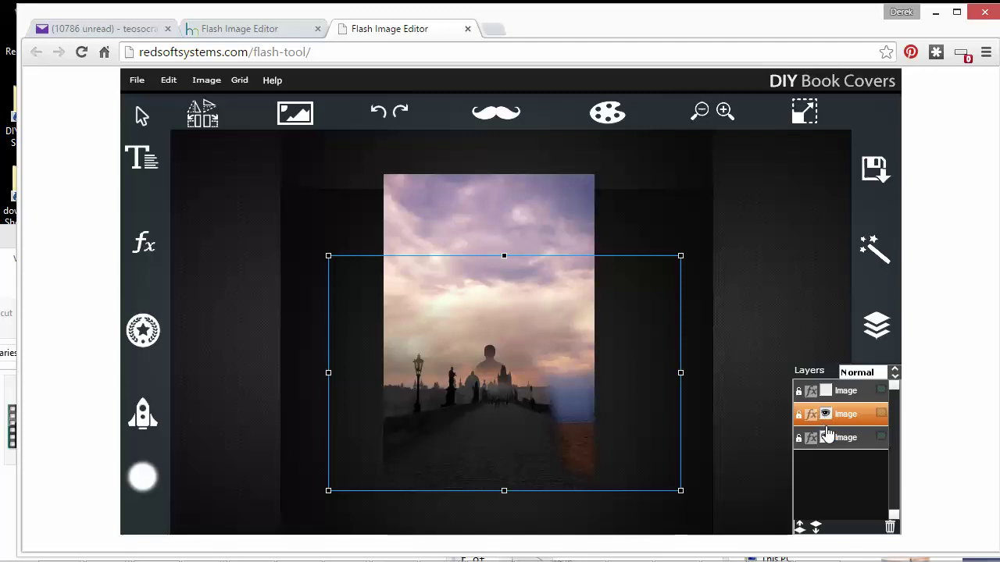
pyautogui.click(826, 436)
pyautogui.click(827, 415)
pyautogui.click(825, 438)
pyautogui.click(832, 442)
# Undo three previous blend changes
pyautogui.click(375, 115)
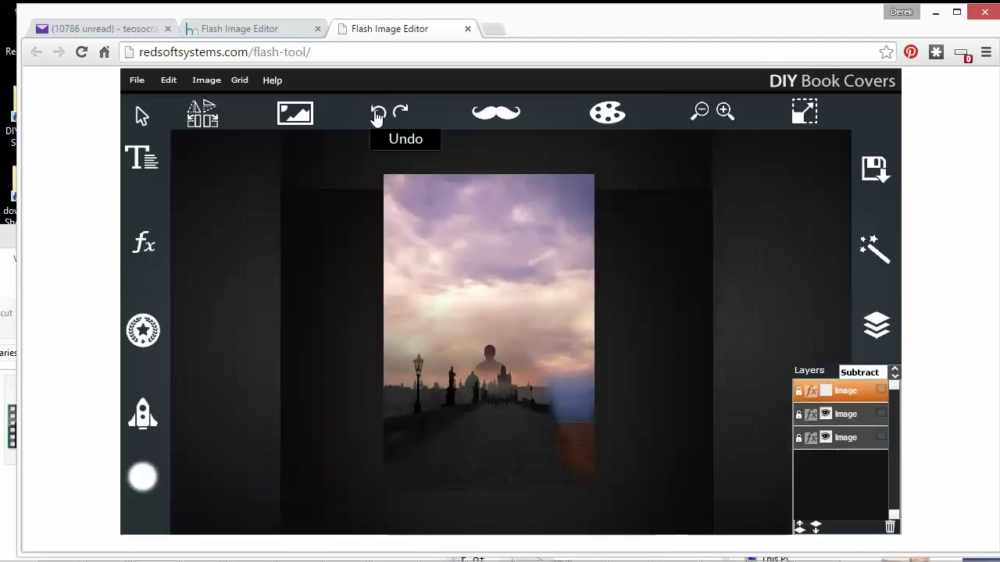
pyautogui.click(375, 115)
pyautogui.click(375, 115)
# Undo two more changes, hide the man-and-sky layer and show only the bridge photo layer
pyautogui.click(375, 115)
pyautogui.click(375, 114)
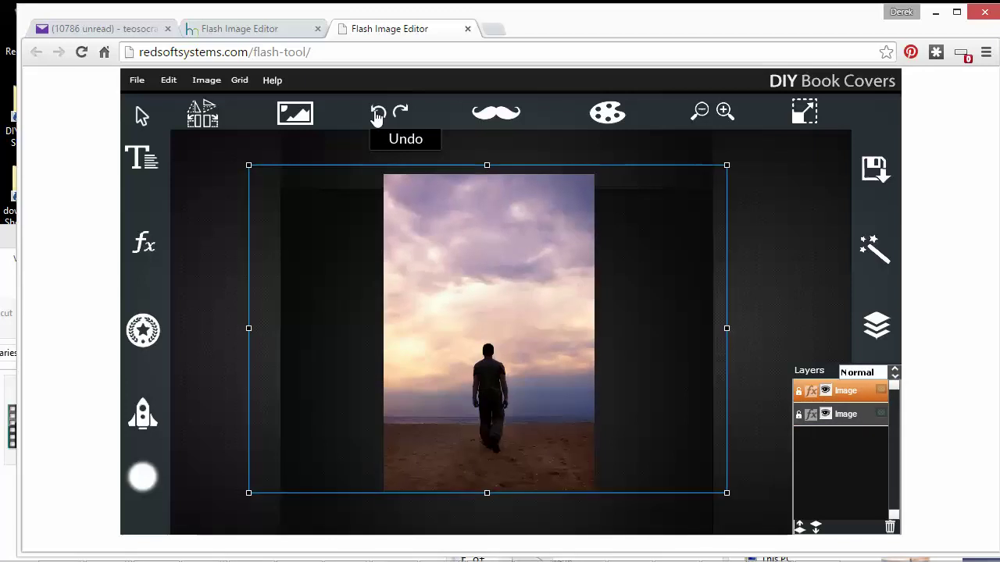
pyautogui.click(825, 392)
pyautogui.click(826, 414)
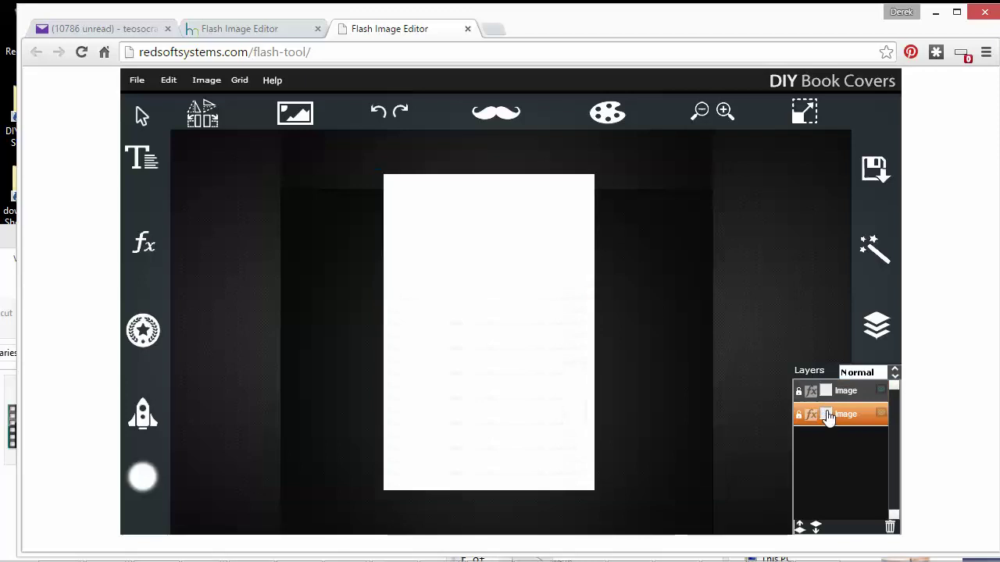
pyautogui.click(827, 415)
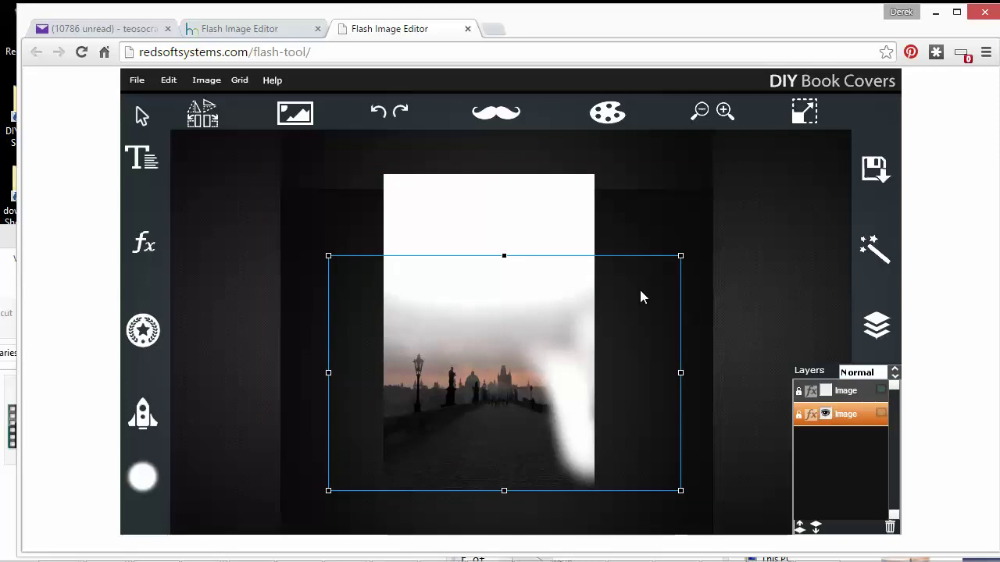
pyautogui.click(628, 228)
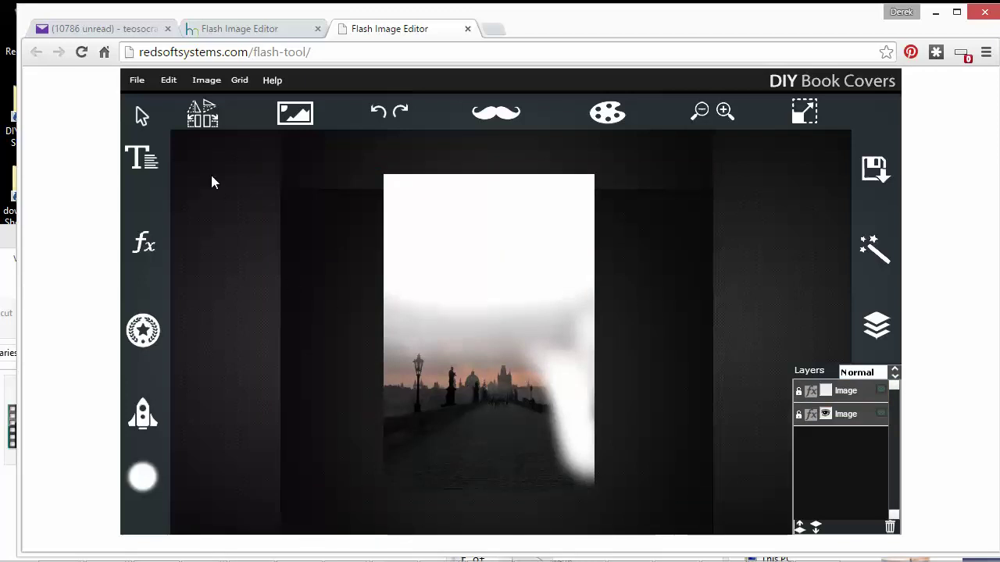
pyautogui.click(513, 463)
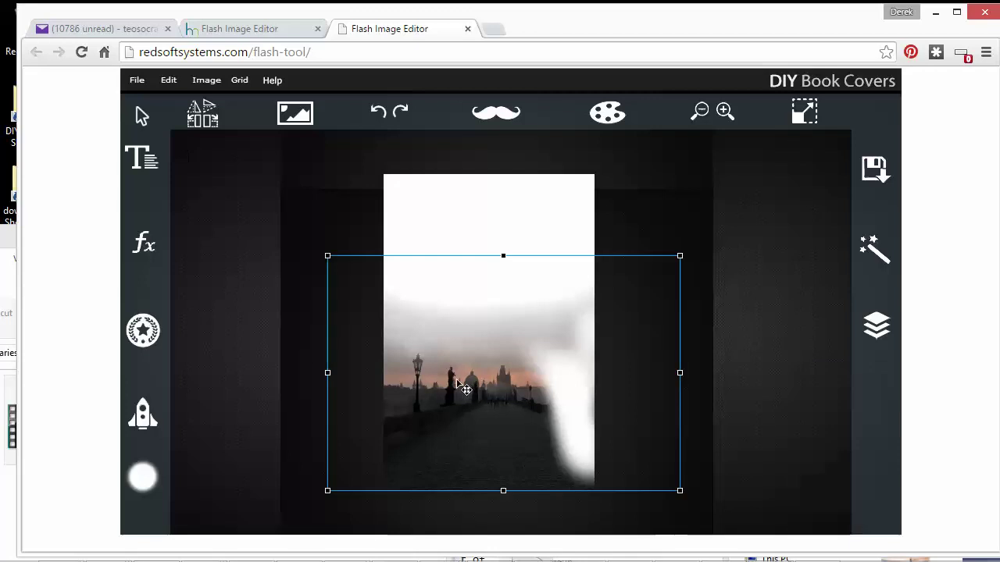